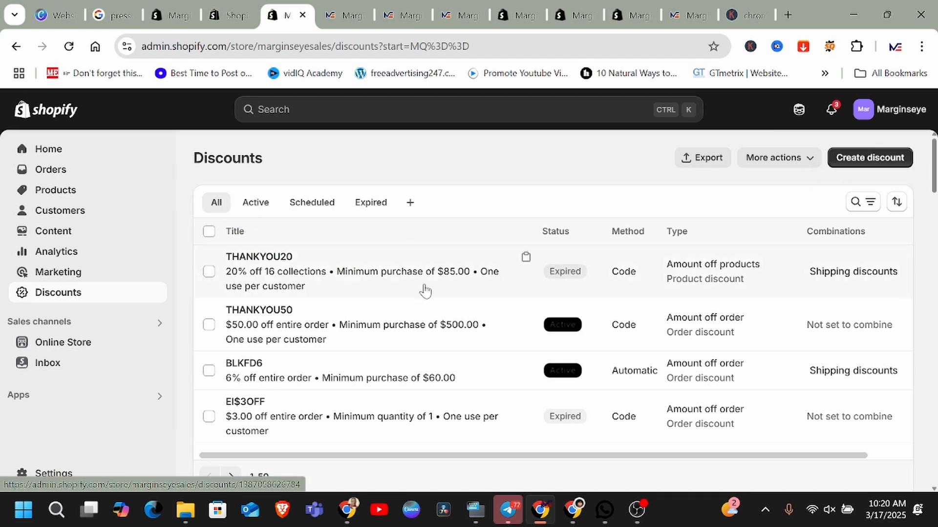
Start a new amount-off-products discount that uses the discount code method.
click(853, 158)
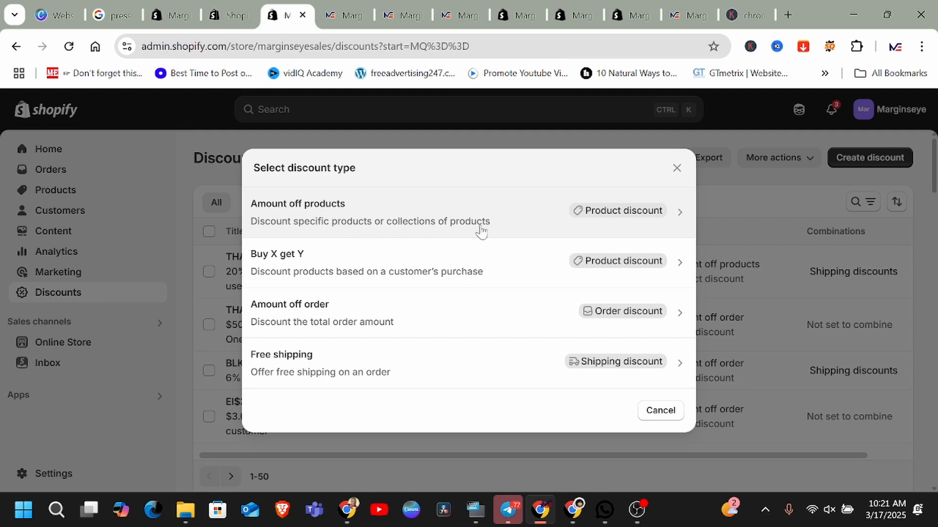
click(643, 222)
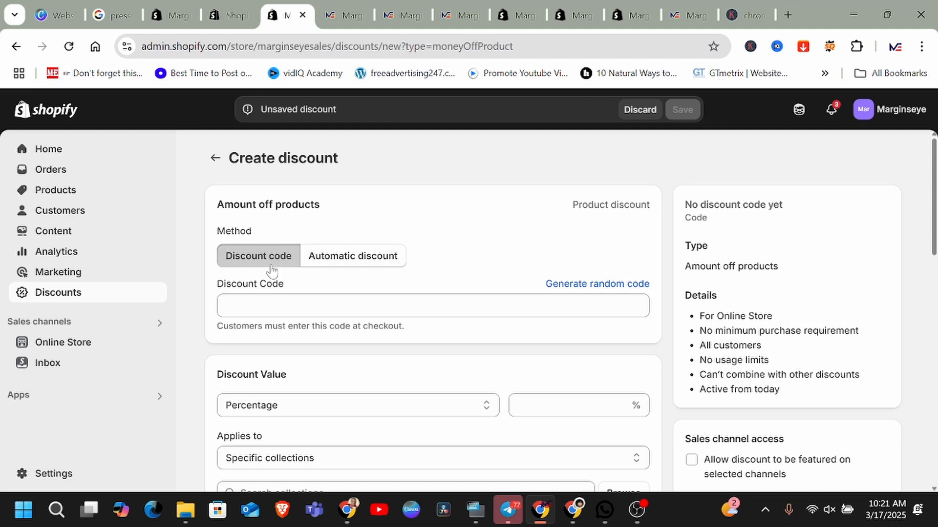
click(345, 260)
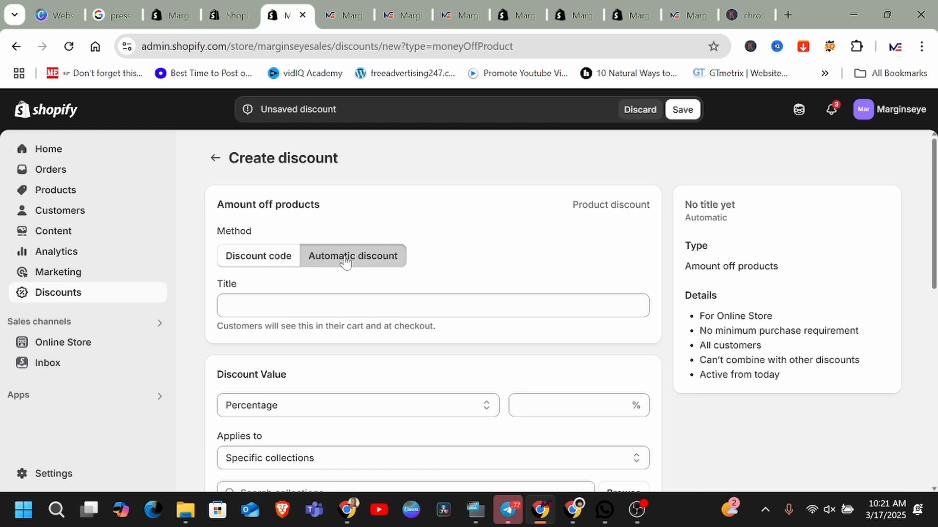
click(255, 261)
Generate a random discount code and clear it from the code field.
scroll(439, 278, down, 2)
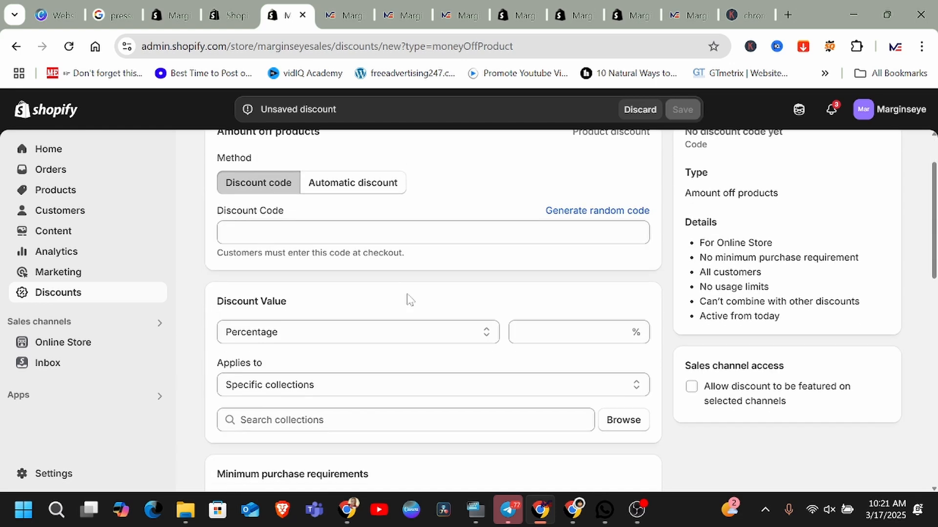
click(440, 233)
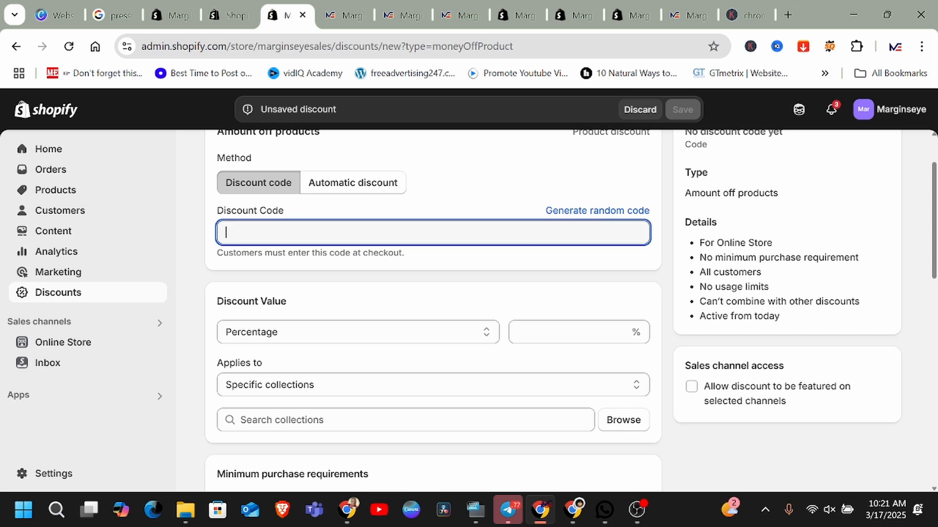
click(582, 211)
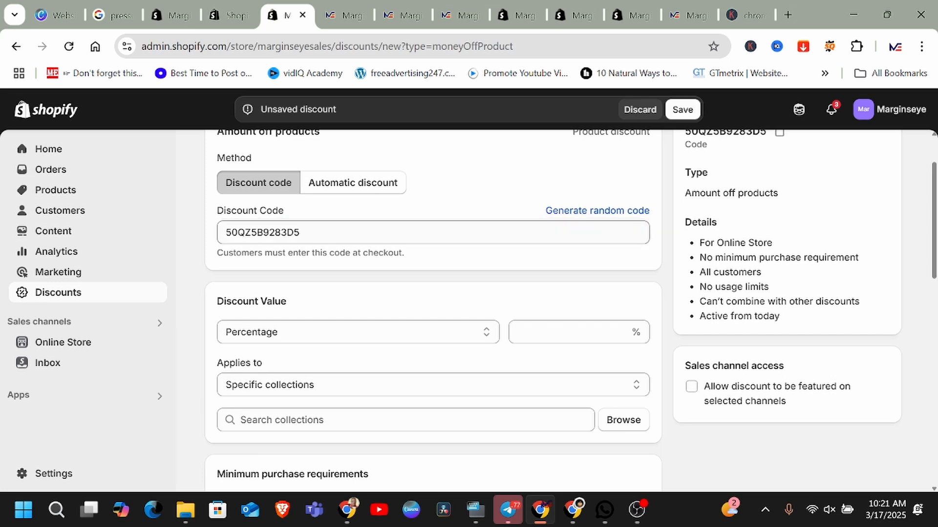
drag(300, 233, 220, 233)
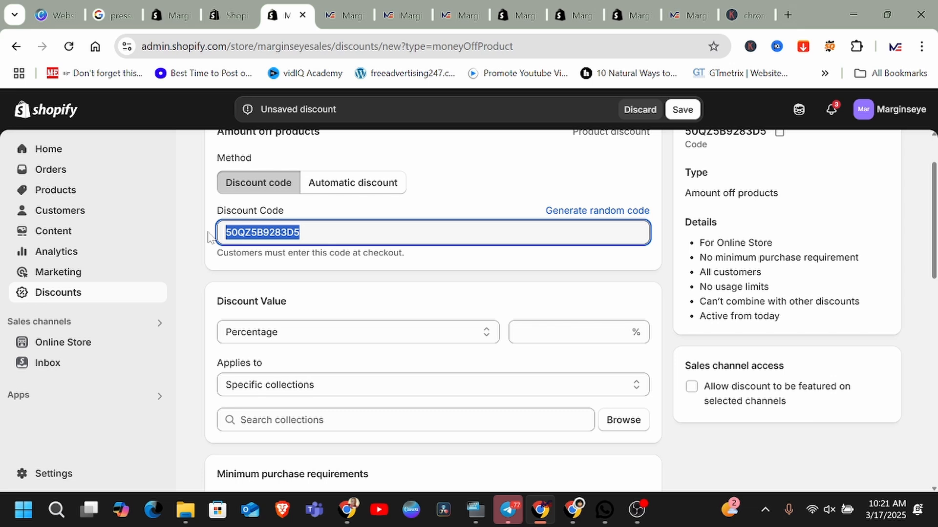
key(BackSpace)
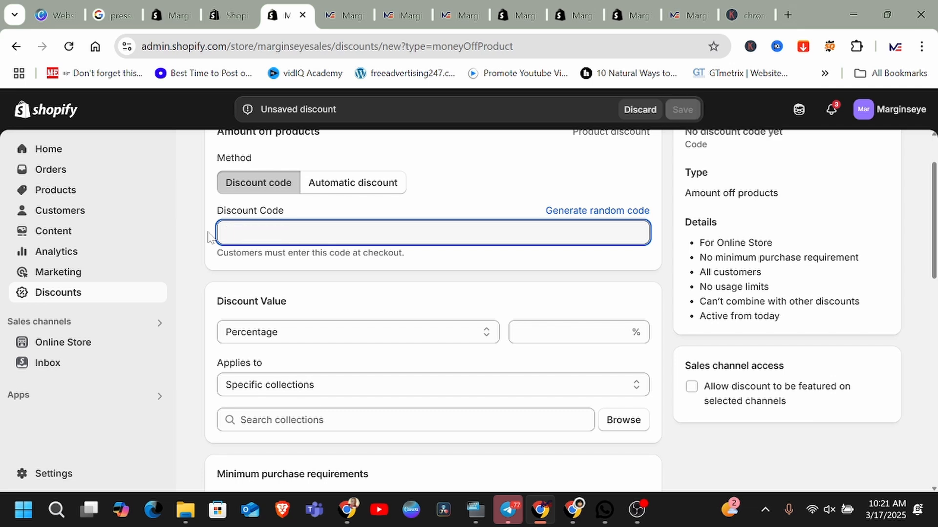
Enter 10OFFNOW as the discount code.
text(10)
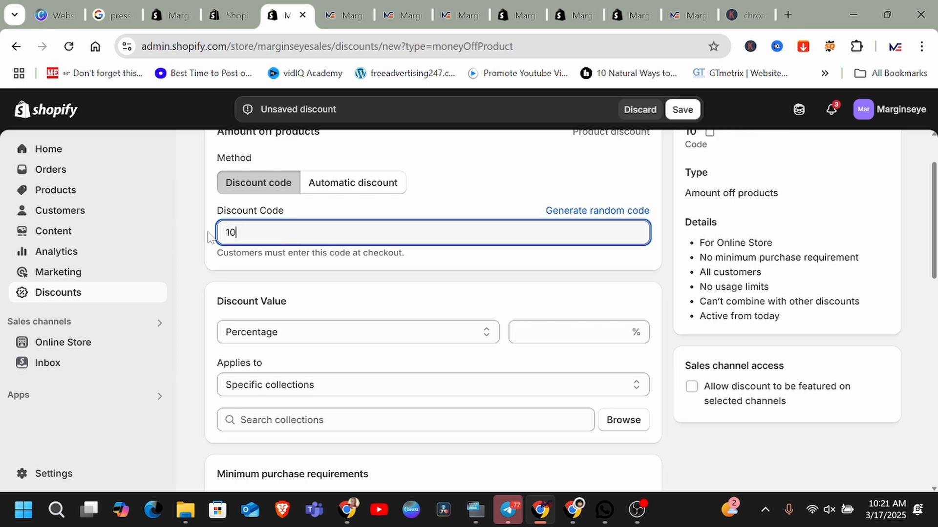
text(OFFNO)
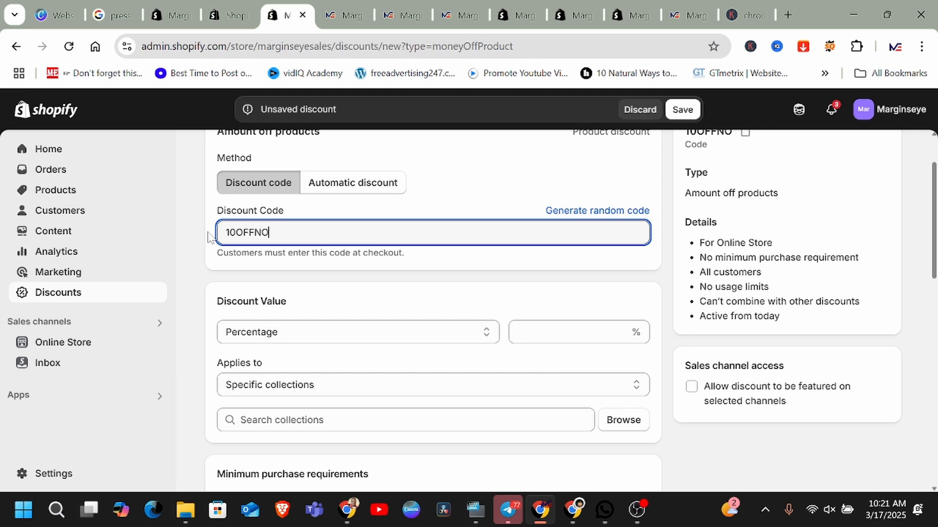
text(W)
key(ctrl+a)
click(279, 232)
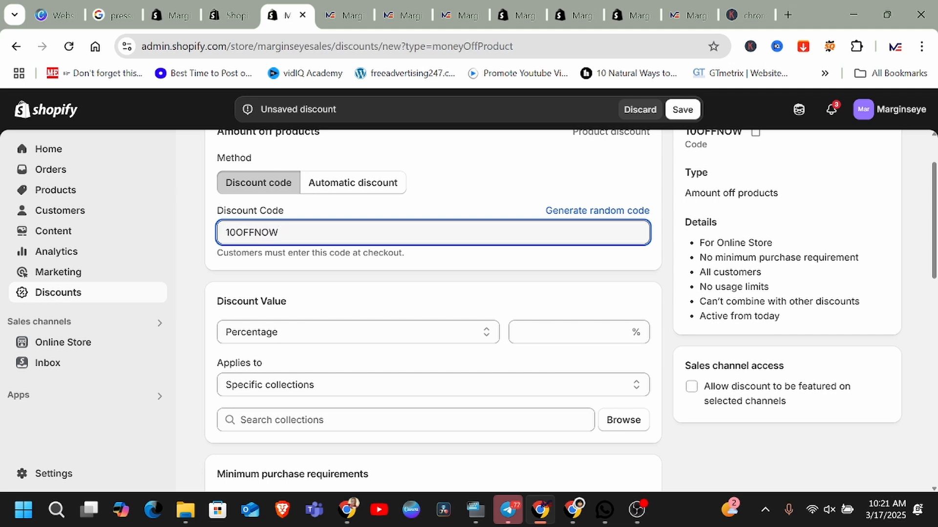
Set the discount value to a fixed amount of $10.
click(487, 336)
click(306, 371)
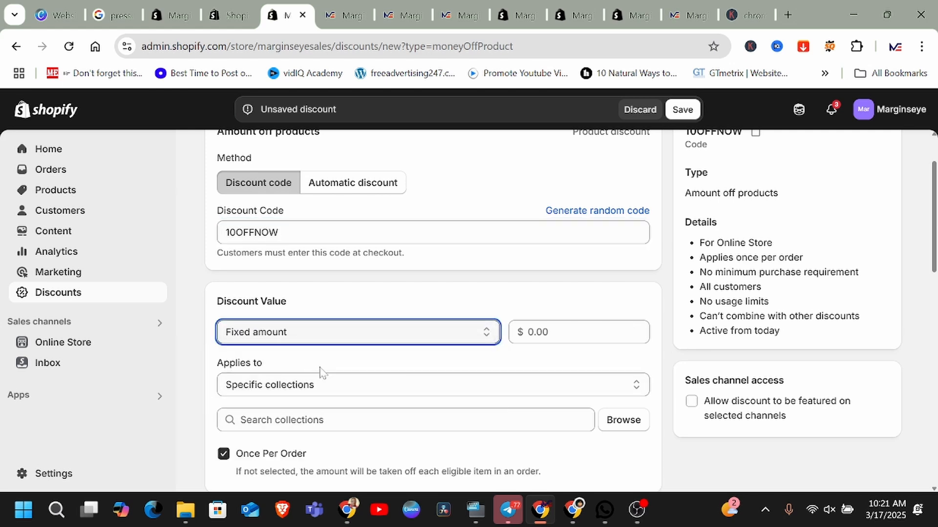
click(578, 332)
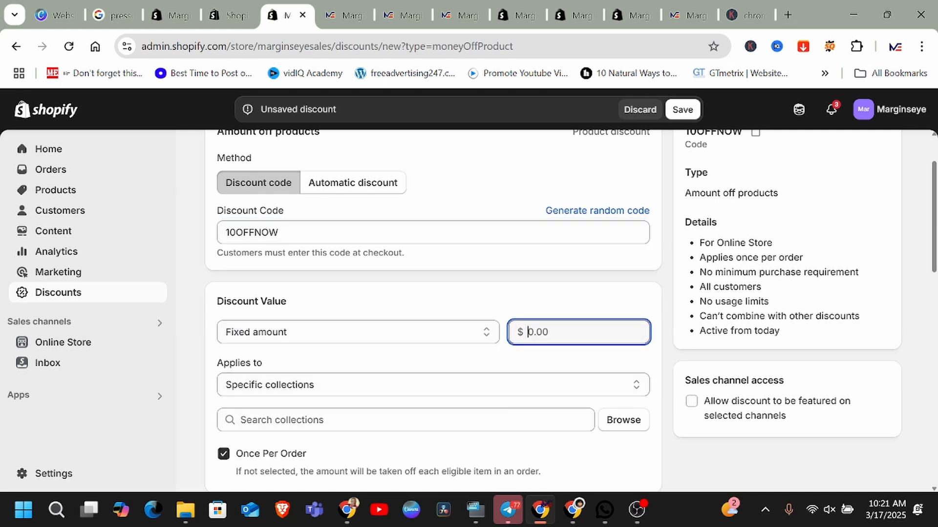
text(10)
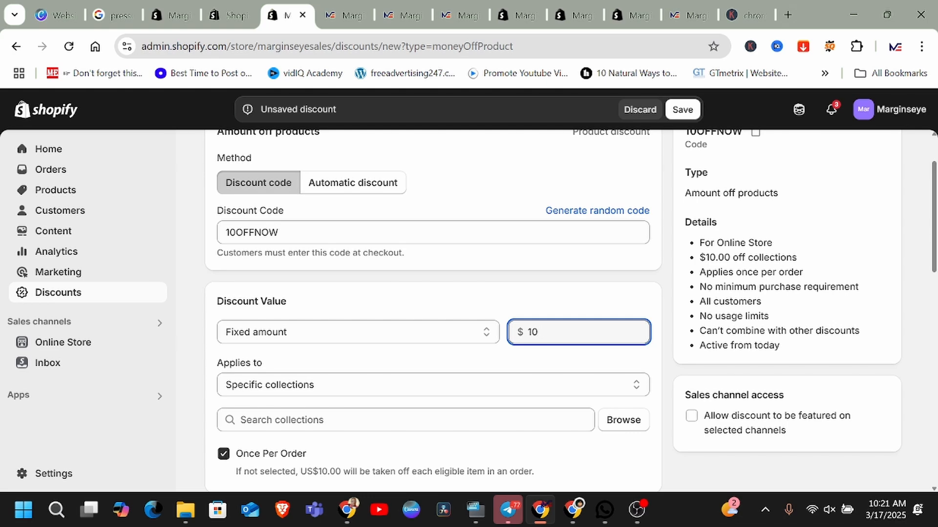
Search specific collections for "head" and add the Headphones, earbuds, and earphones and the Electronics and Accessories collections to the discount.
scroll(493, 347, down, 4)
scroll(481, 334, up, 1)
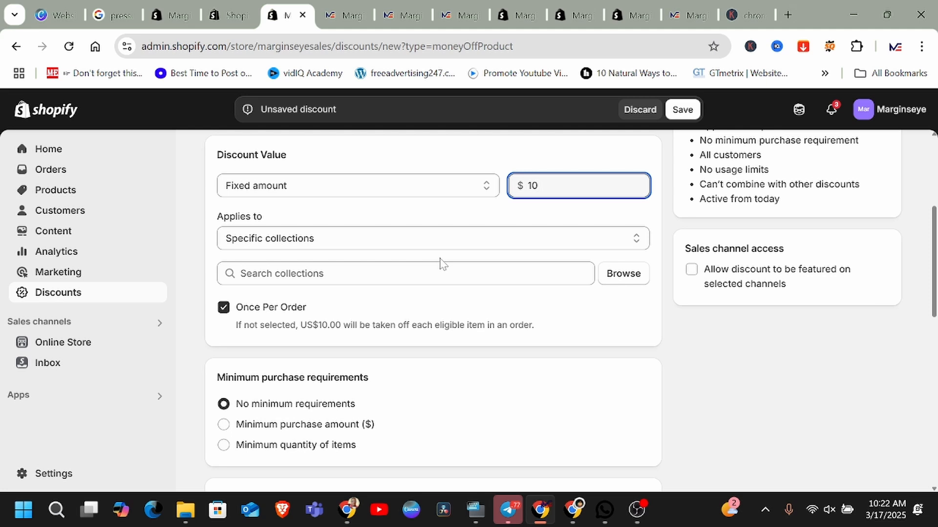
click(367, 242)
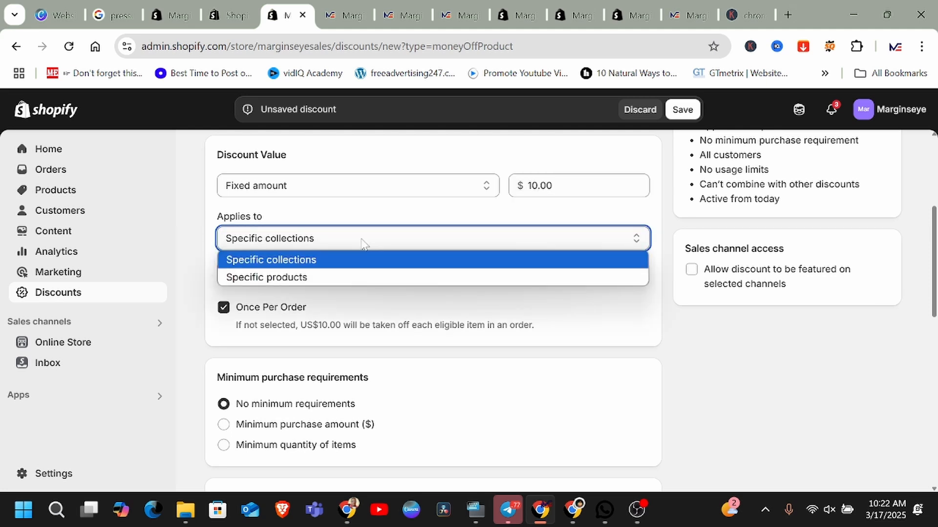
click(308, 257)
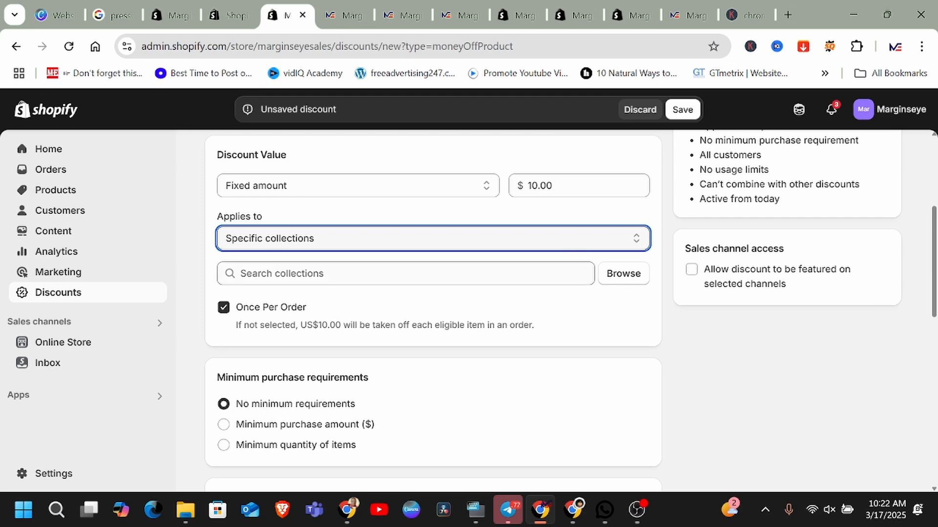
click(573, 274)
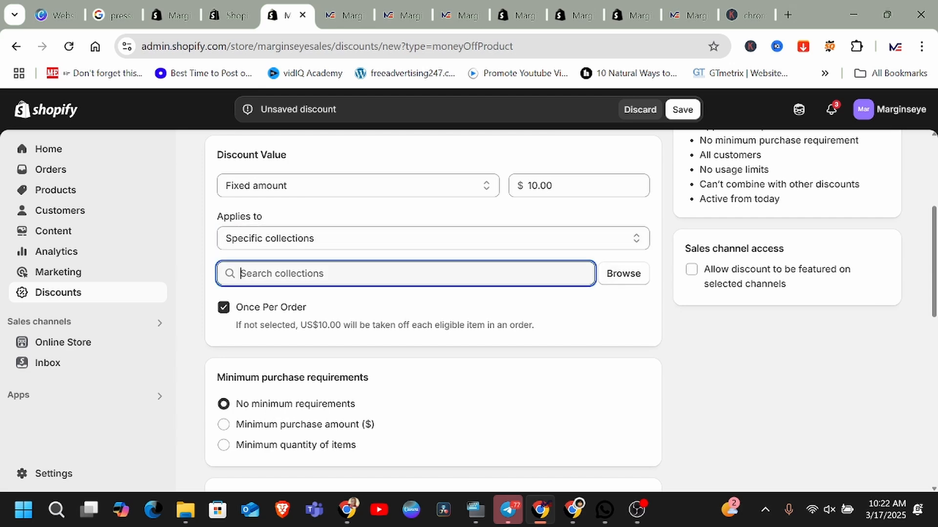
text(head)
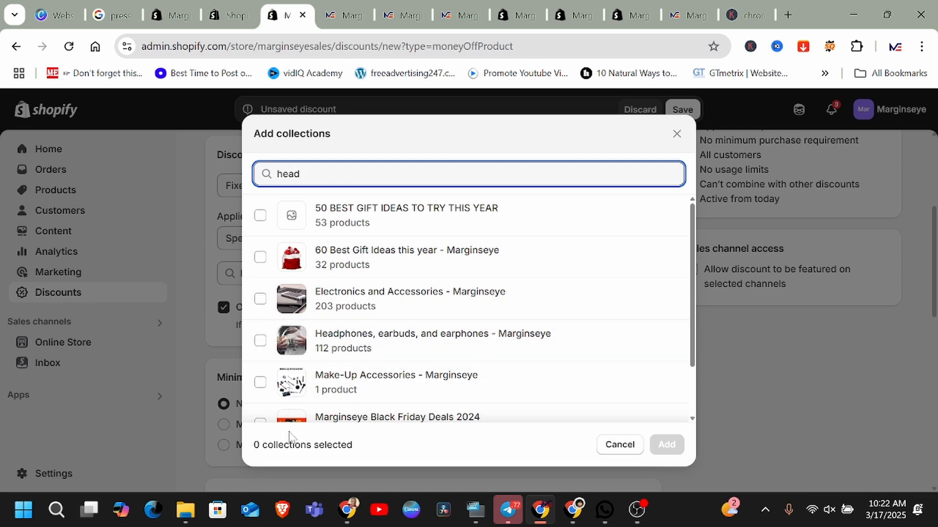
click(260, 341)
click(259, 299)
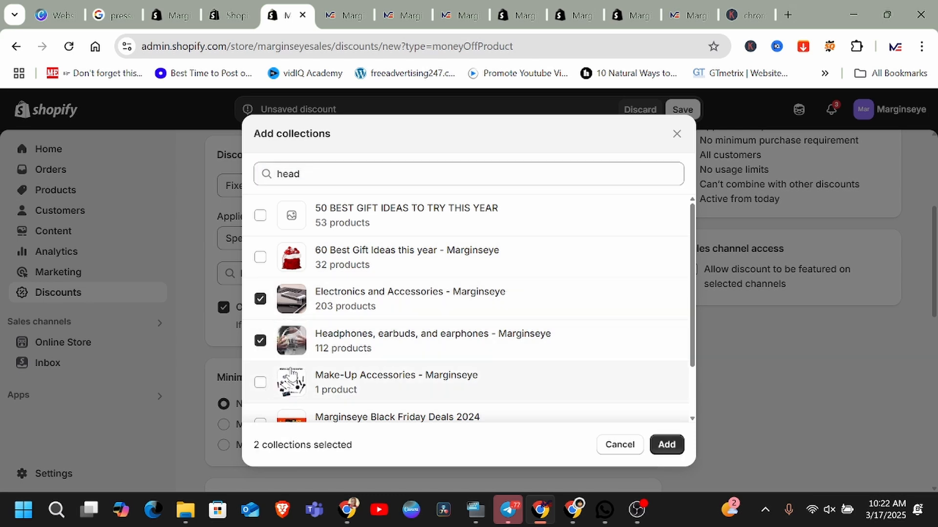
click(665, 446)
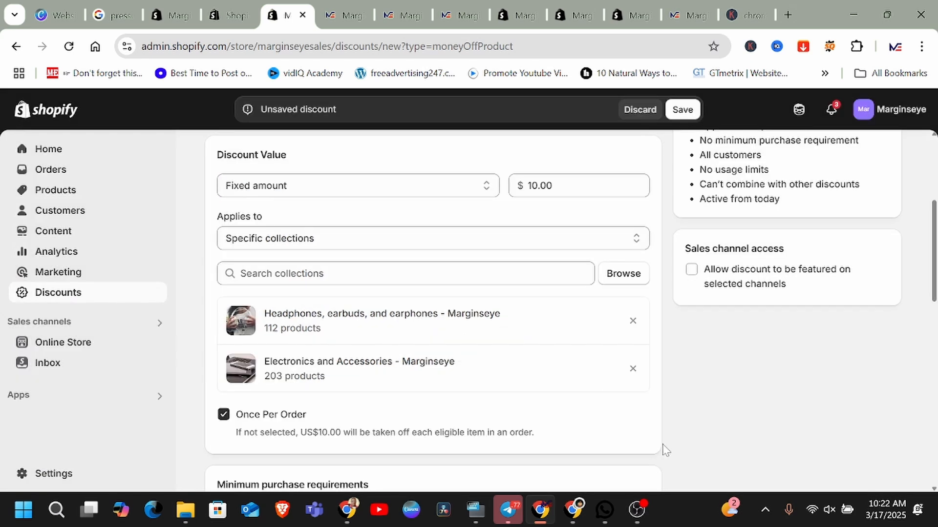
Remove both collections from the discount and make it apply to specific products instead.
click(633, 369)
click(632, 321)
click(376, 236)
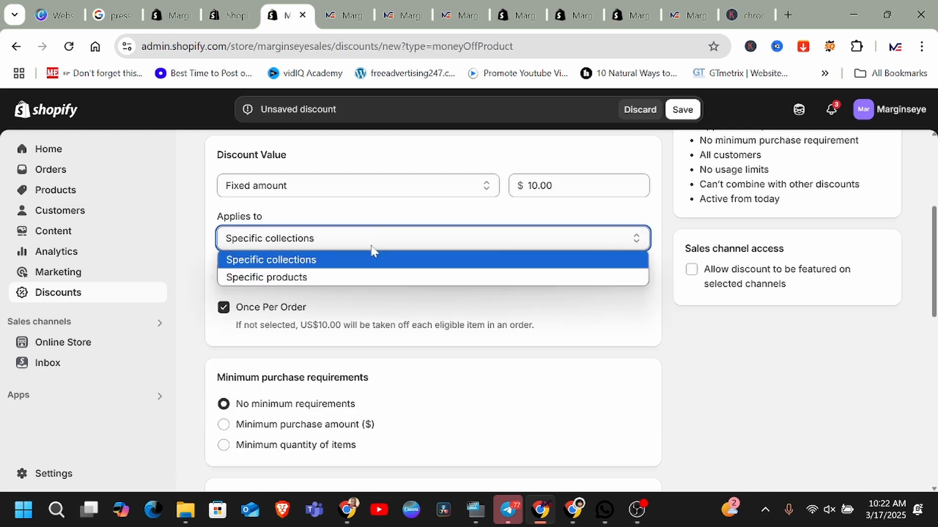
click(321, 269)
Search products for "baseus" and add the Baseus Bowie D05 and Baseus Bowie 10 Max headphones to the discount.
click(323, 273)
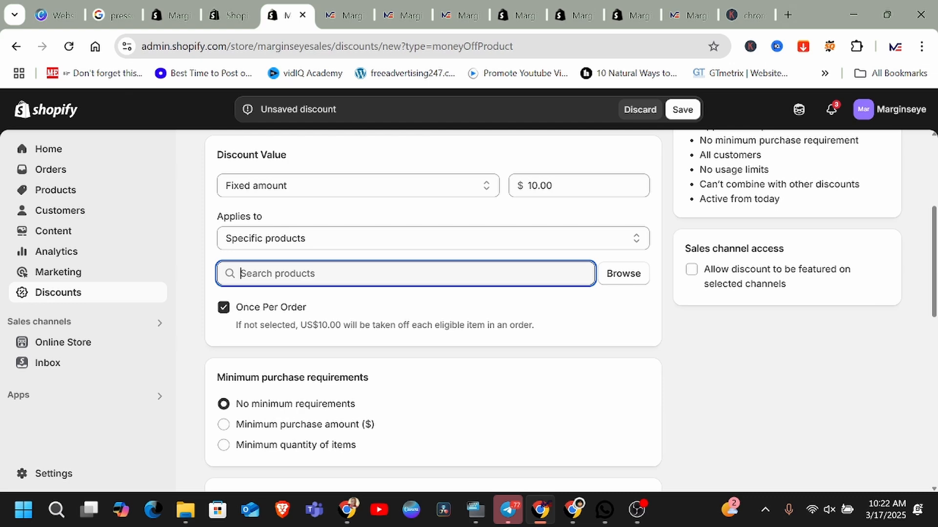
text(baseus)
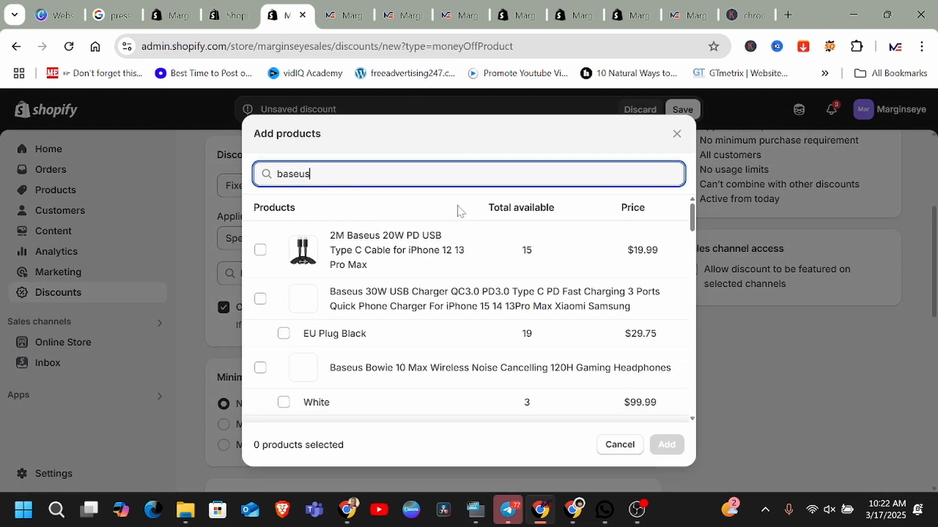
scroll(342, 332, down, 2)
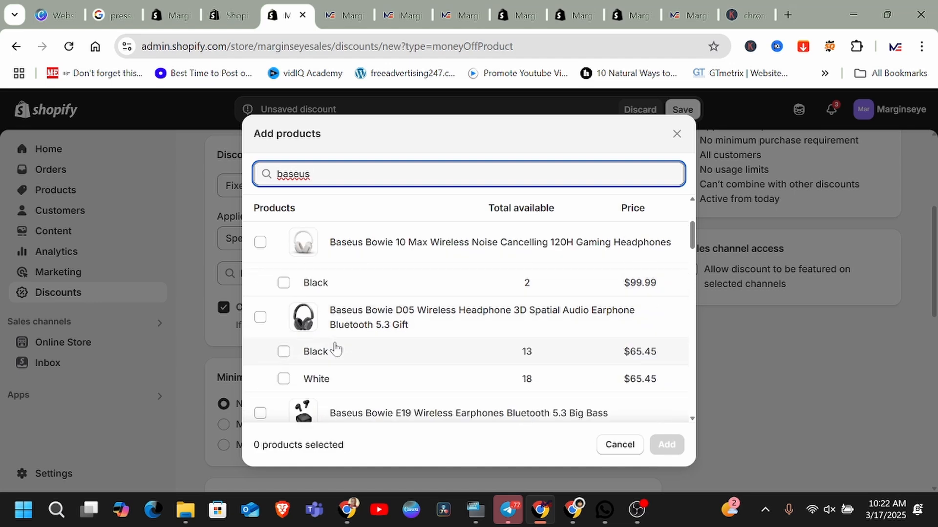
click(261, 318)
scroll(361, 342, up, 1)
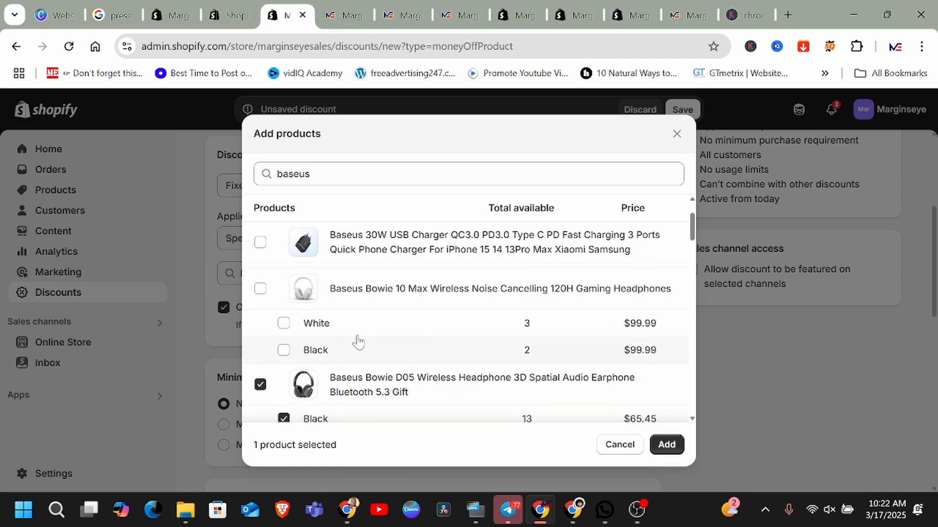
click(260, 291)
scroll(460, 353, down, 3)
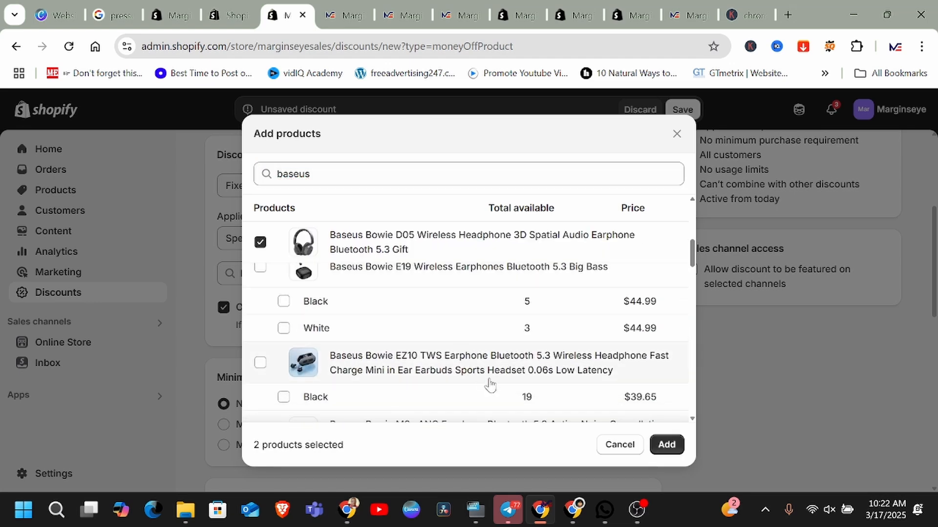
click(667, 444)
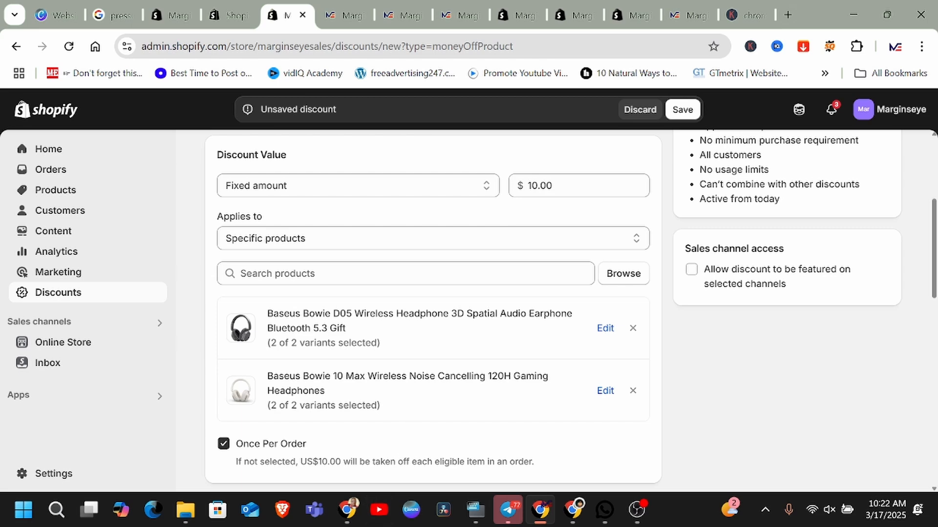
Review the discount's code, value, selected products, once-per-order setting, minimum purchase requirements and customer eligibility options.
scroll(486, 375, up, 3)
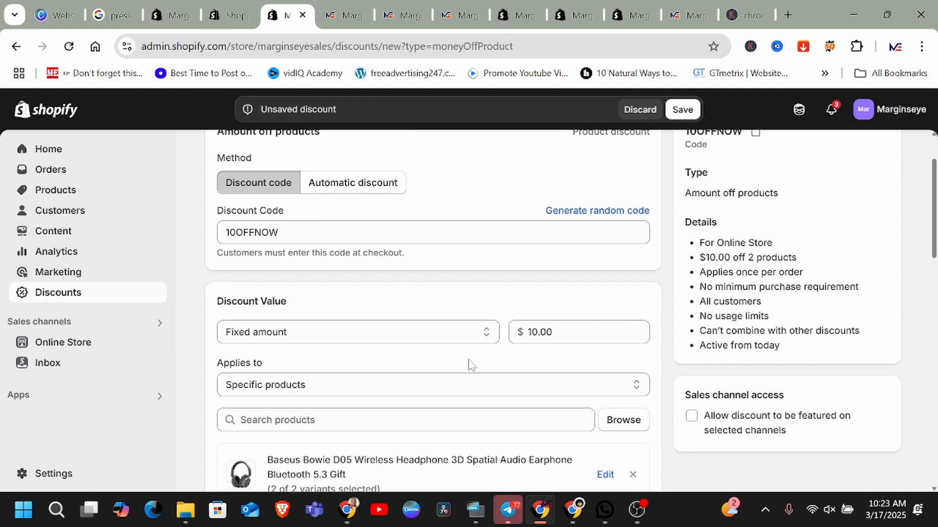
scroll(454, 332, down, 4)
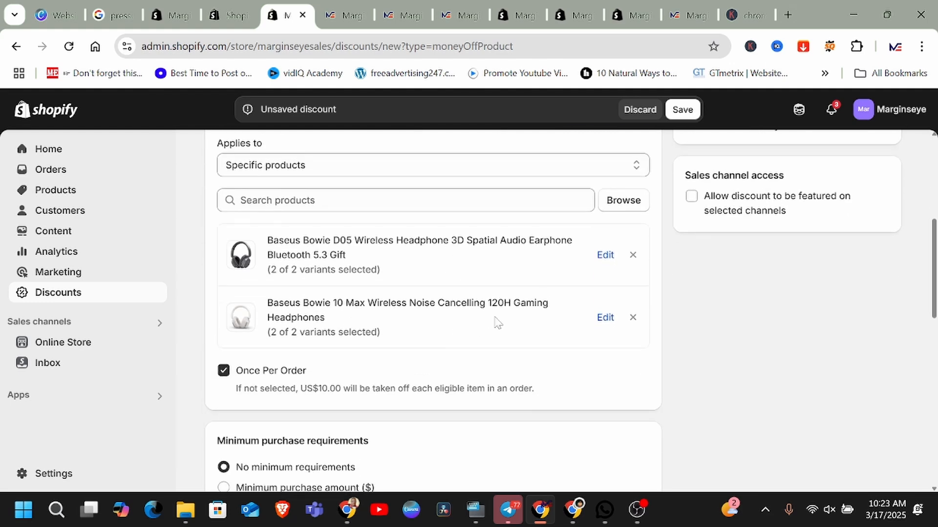
scroll(326, 298, down, 4)
scroll(326, 297, up, 3)
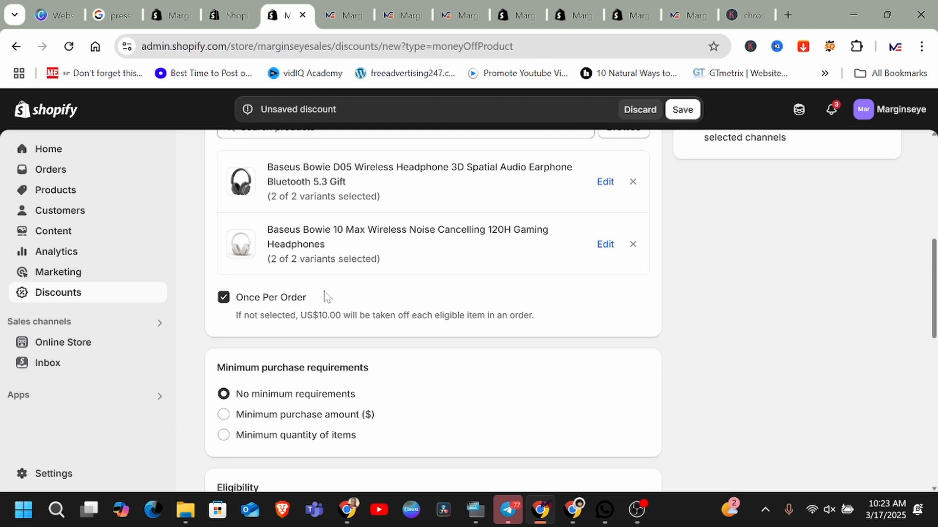
scroll(340, 324, down, 2)
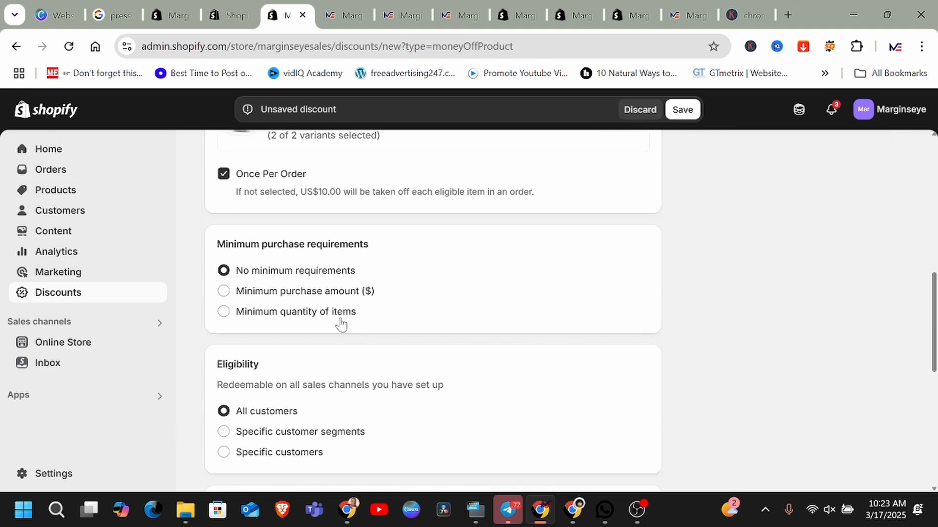
scroll(341, 324, down, 1)
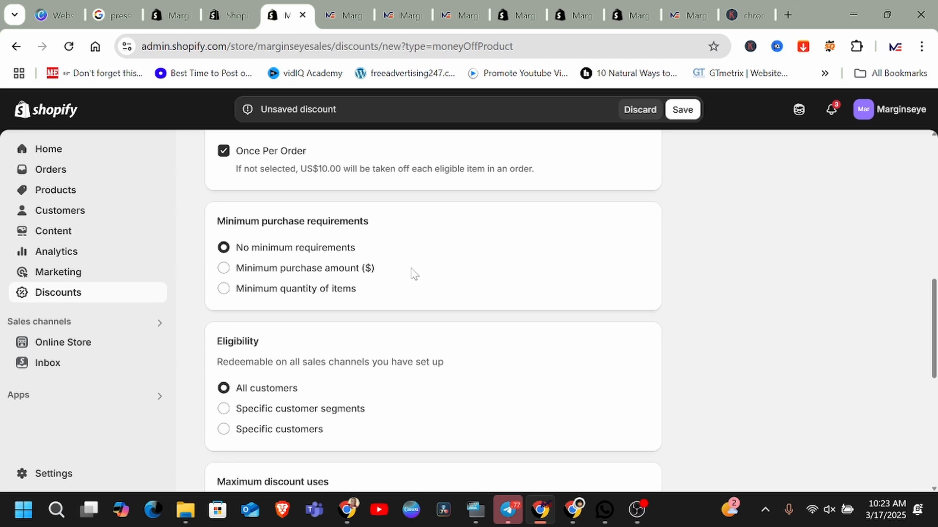
scroll(416, 274, up, 3)
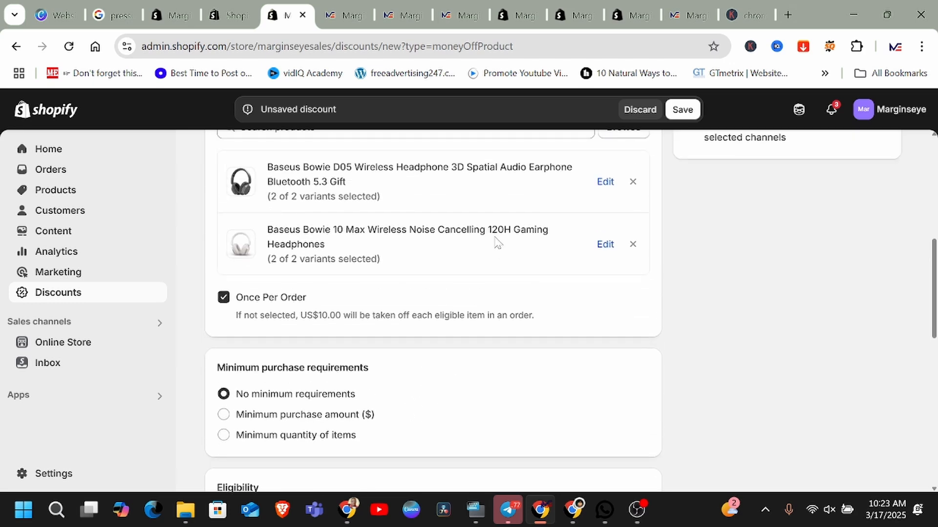
scroll(423, 272, up, 3)
click(538, 186)
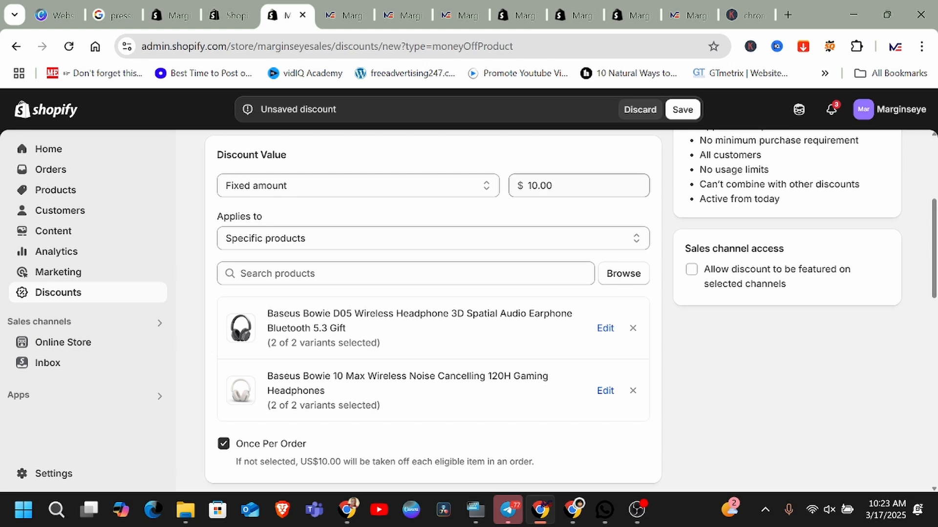
Require a minimum purchase amount of $80.00 for the selected products.
key(ctrl+a)
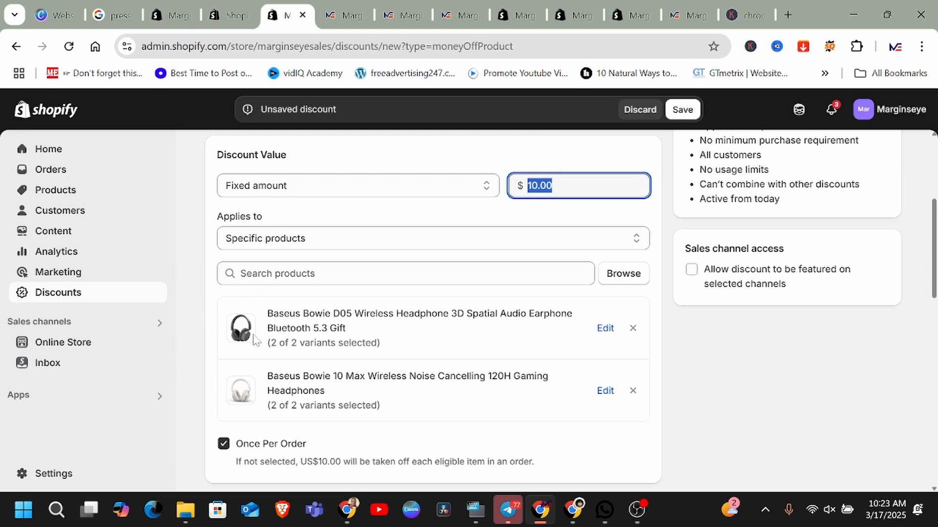
scroll(390, 360, down, 3)
scroll(389, 360, down, 1)
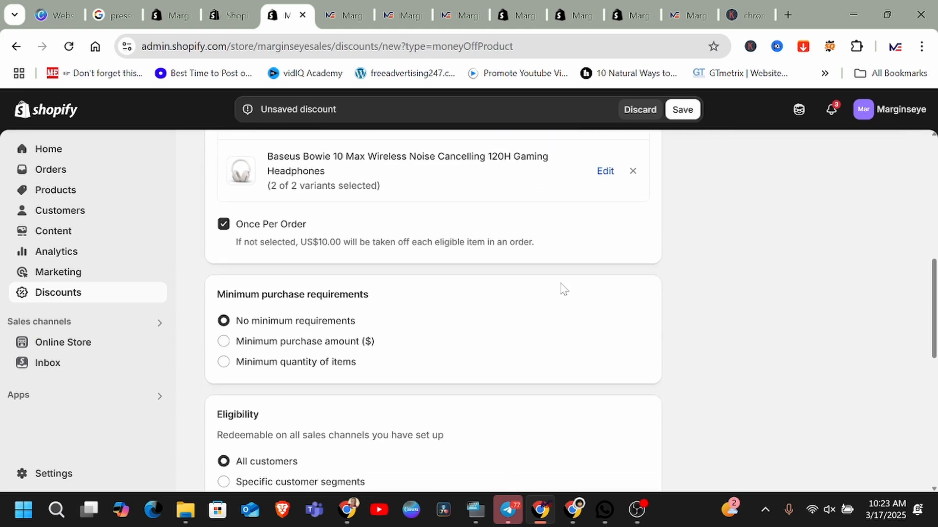
scroll(547, 289, down, 1)
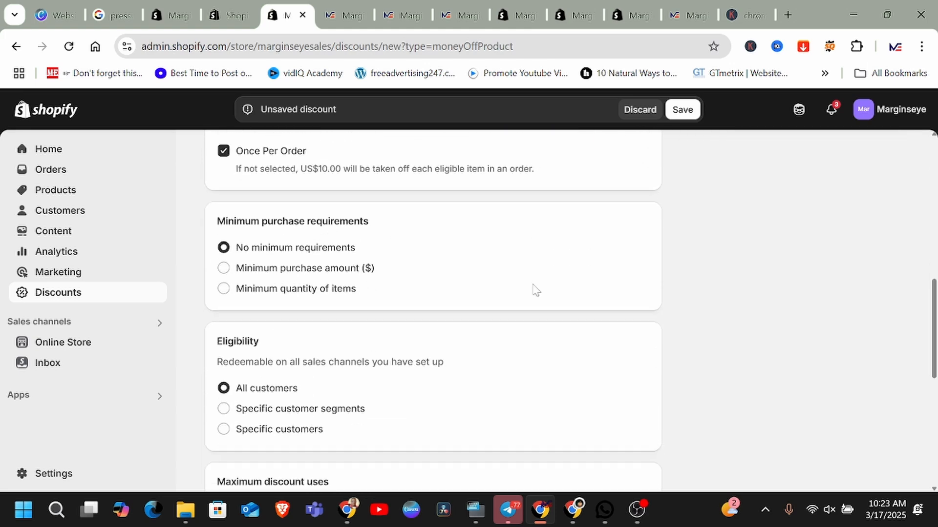
click(223, 268)
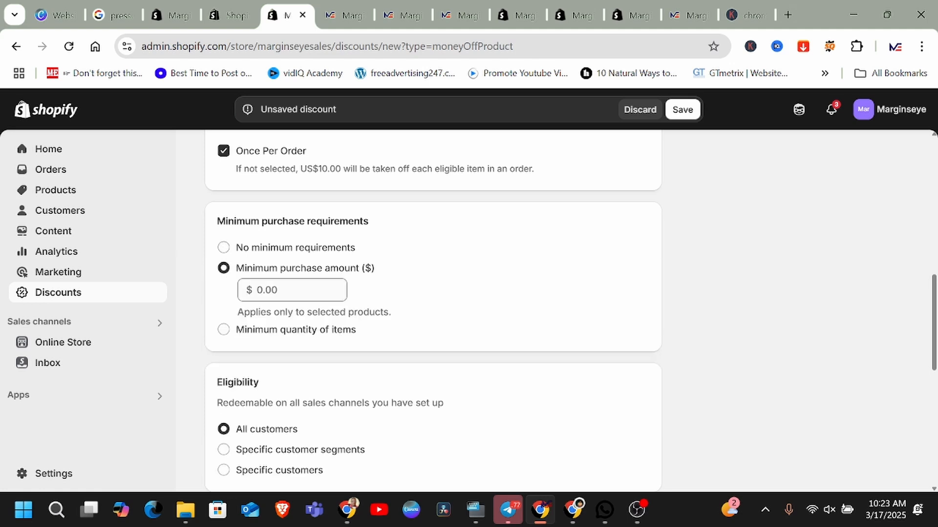
click(315, 292)
text(8)
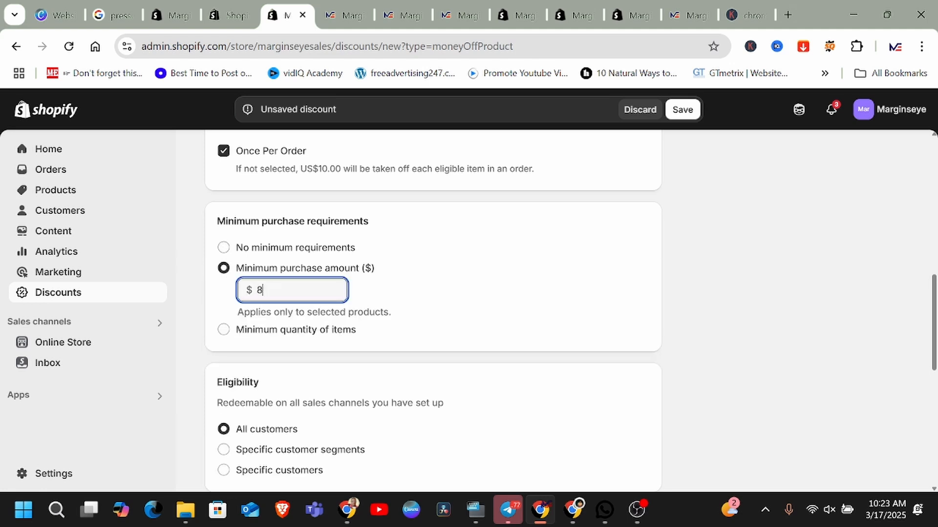
text(0)
click(403, 284)
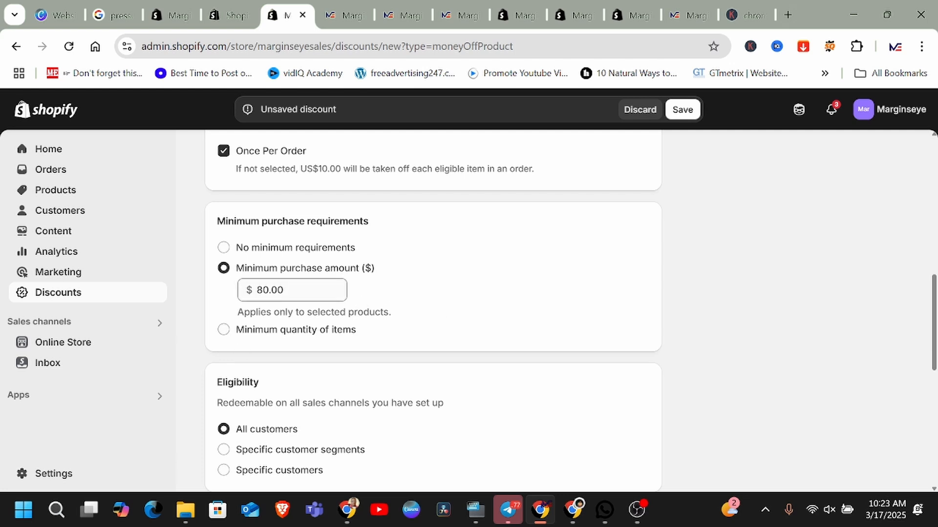
key(Tab)
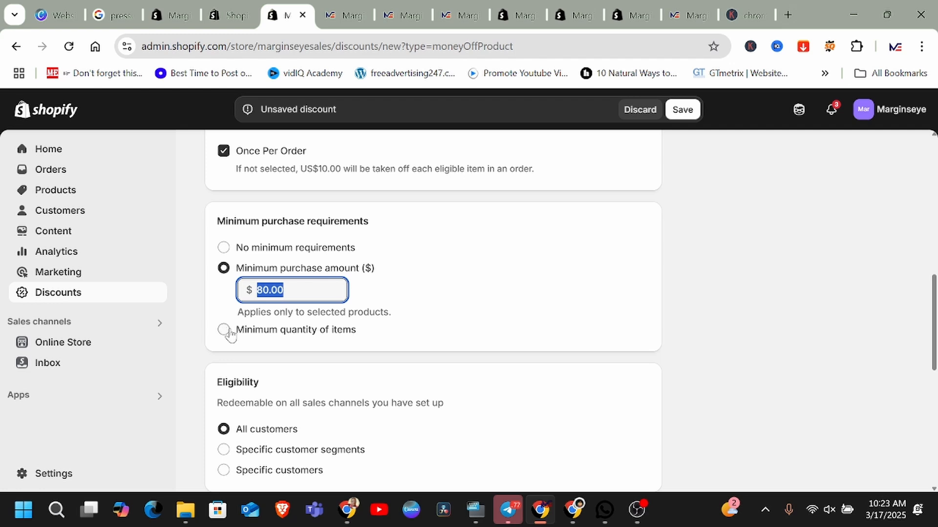
Change the minimum purchase requirement to a minimum quantity of 3 items.
click(227, 330)
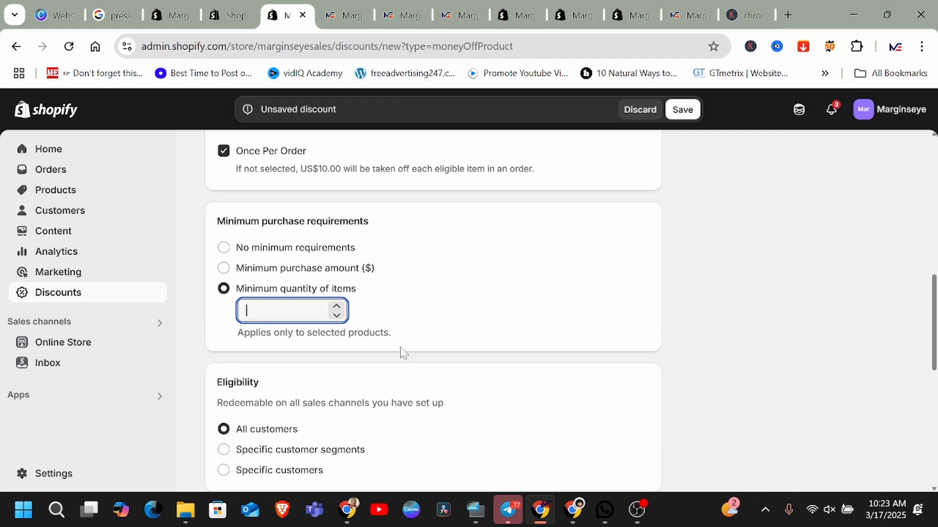
text(3)
click(458, 311)
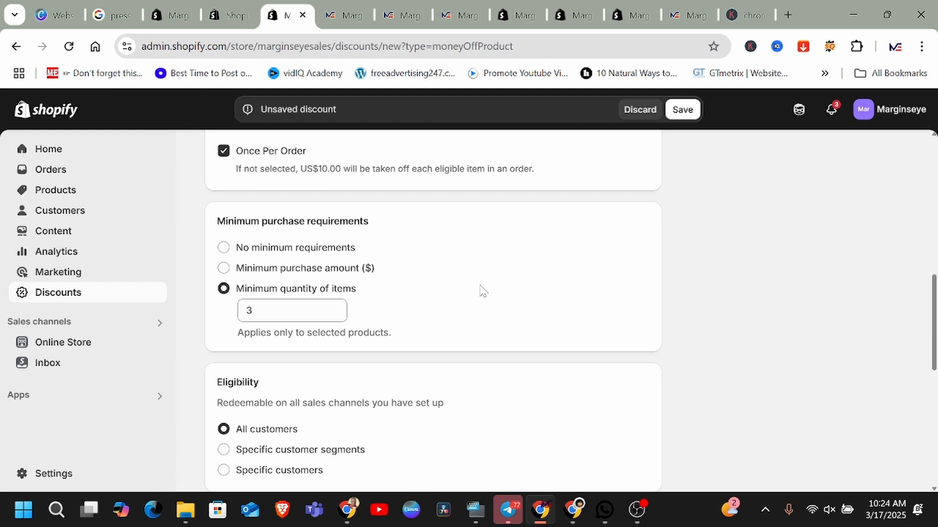
Restrict eligibility to specific customer segments, search for "ma" and add the segment "Customers who have made at least one order".
scroll(494, 273, down, 6)
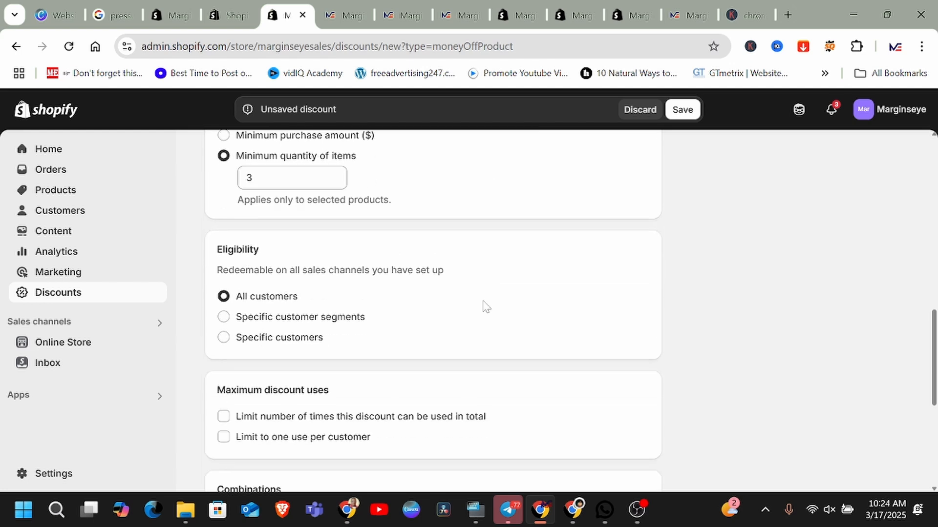
scroll(486, 307, up, 1)
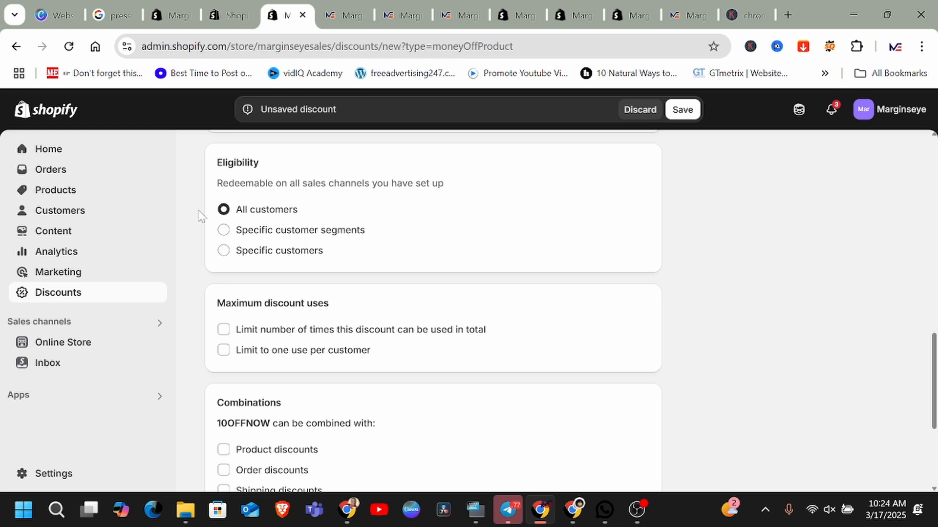
click(314, 237)
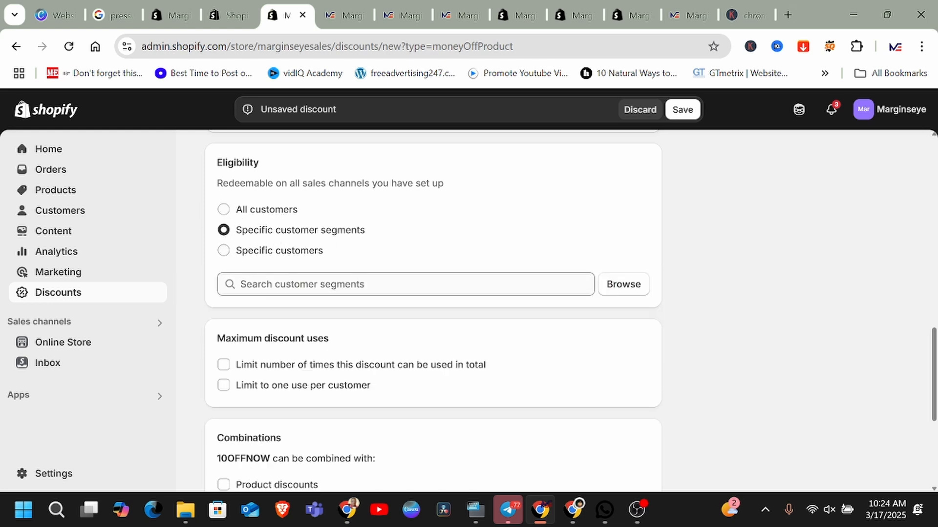
click(318, 284)
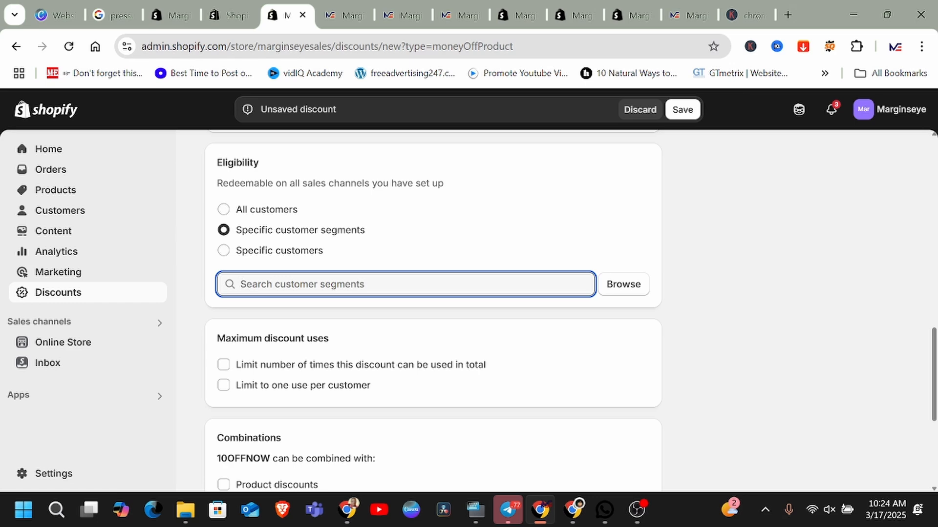
text(ma)
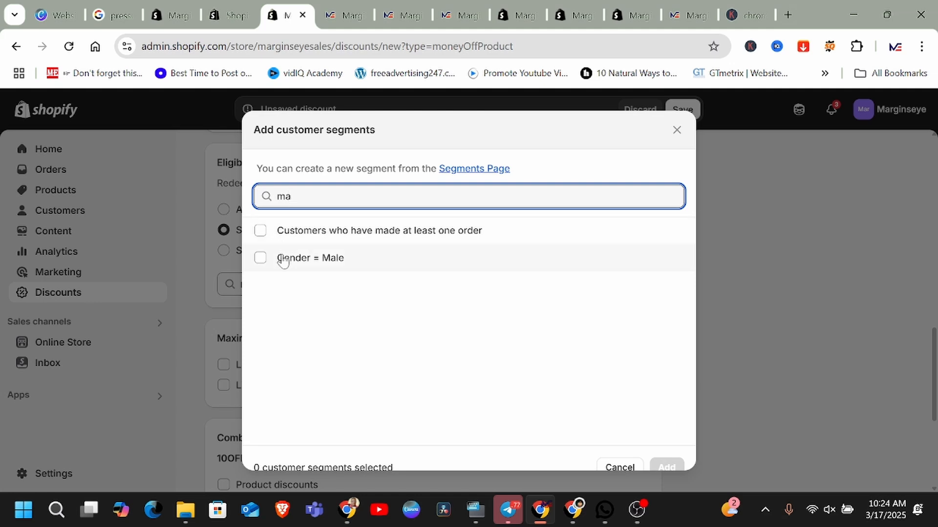
click(275, 236)
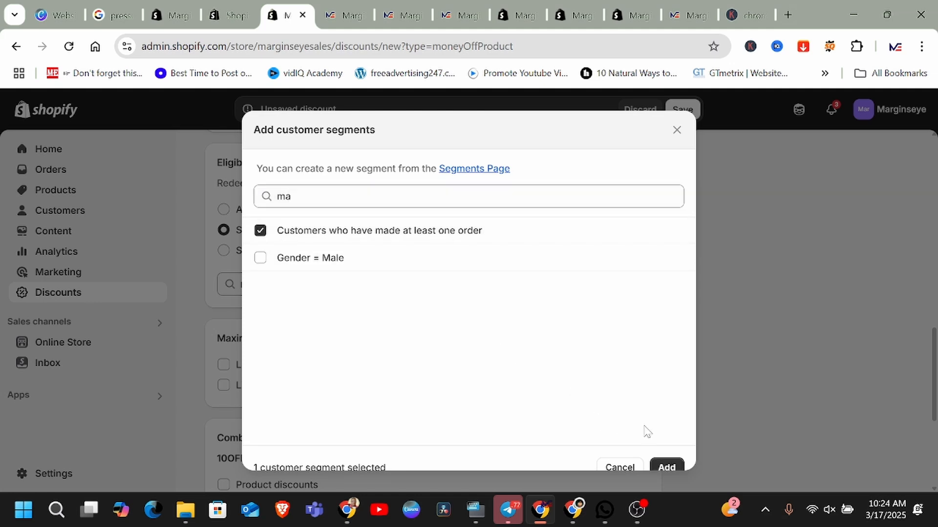
click(670, 464)
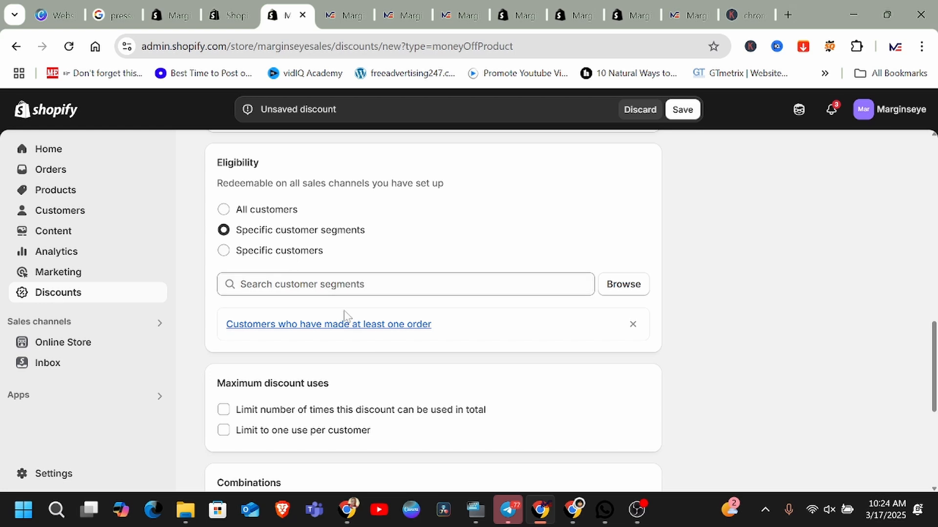
Limit the discount to one use per customer.
scroll(562, 264, down, 1)
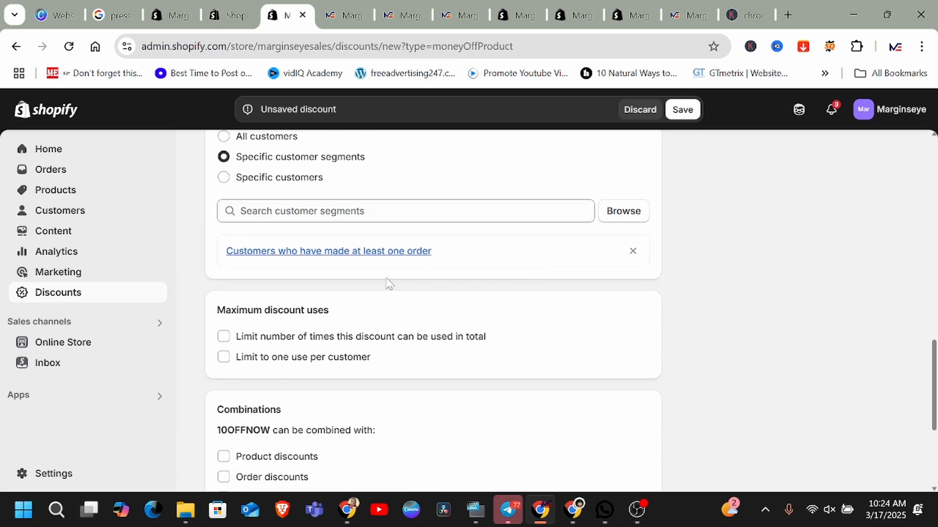
scroll(348, 247, up, 1)
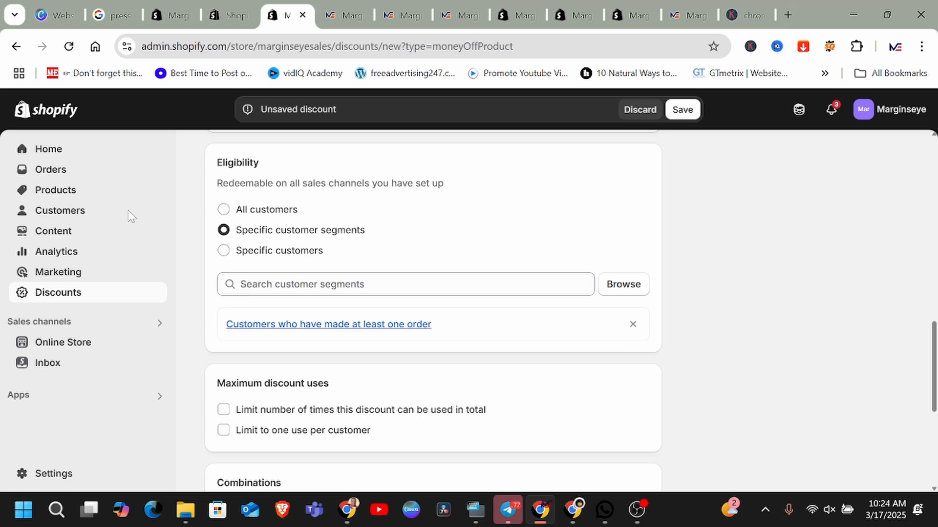
scroll(356, 312, down, 2)
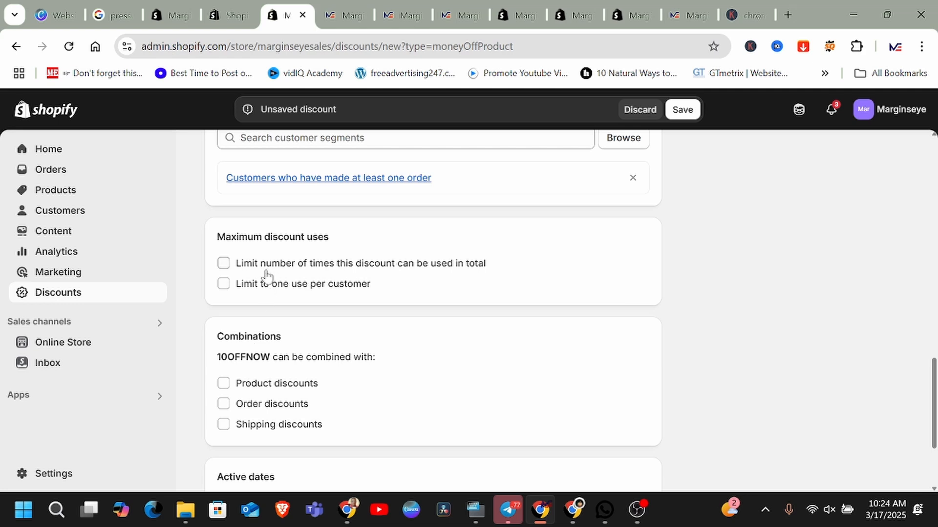
click(237, 286)
Try a limit of 2 total uses for the discount and remove that limit again.
click(230, 267)
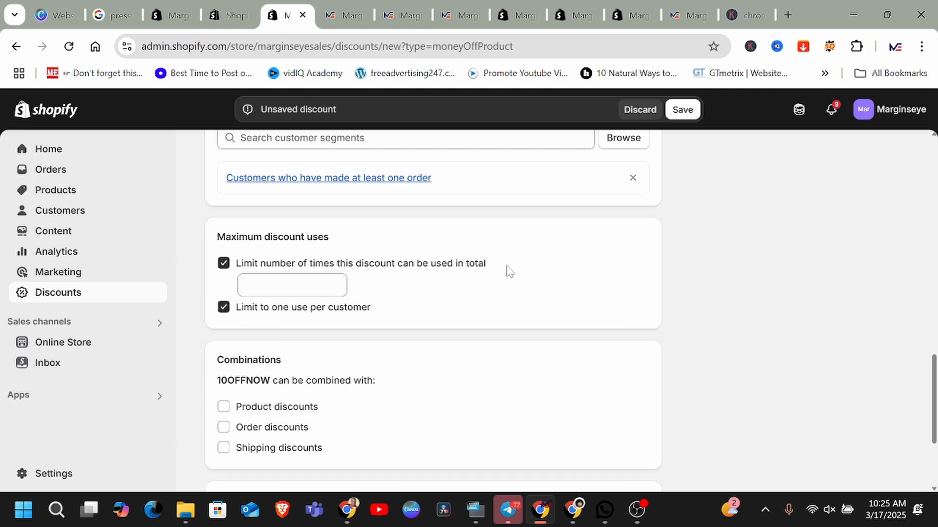
click(283, 286)
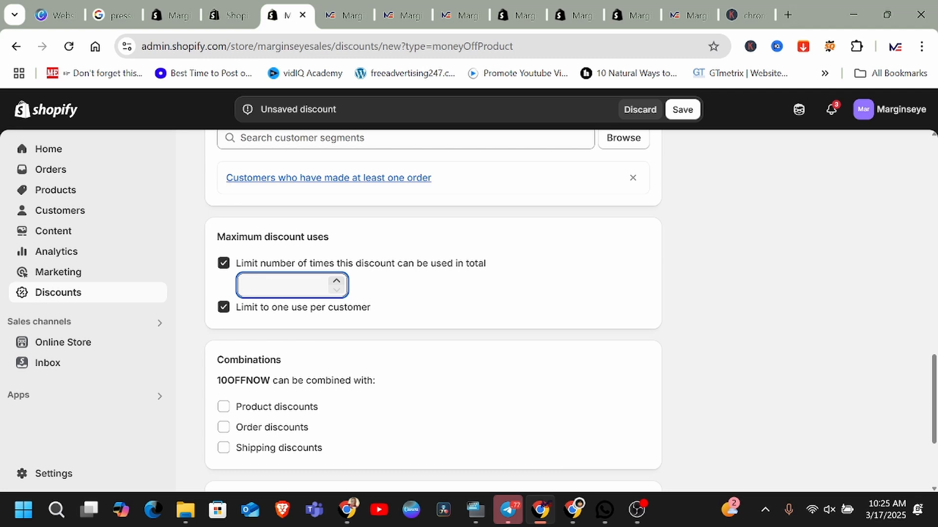
text(2)
click(444, 314)
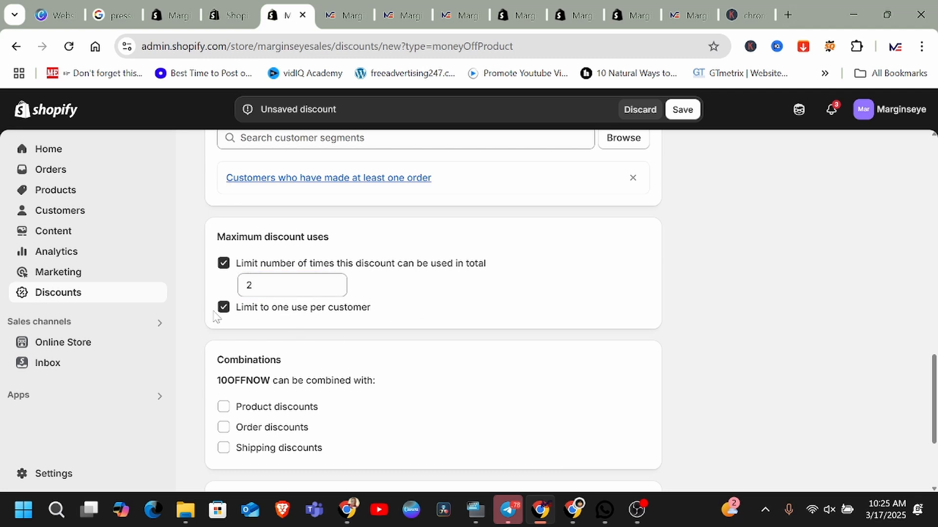
click(223, 264)
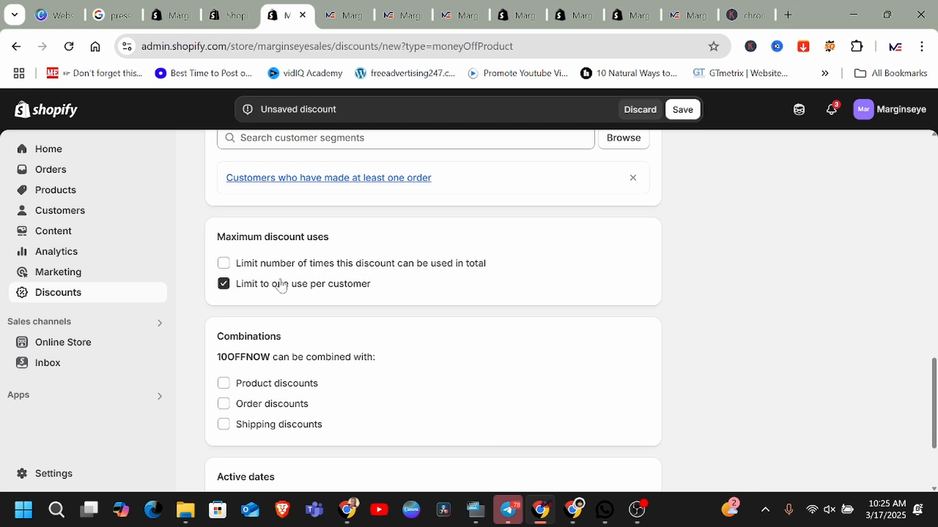
Try allowing 10OFFNOW to combine with product and shipping discounts, and clear both combinations again.
scroll(400, 313, down, 1)
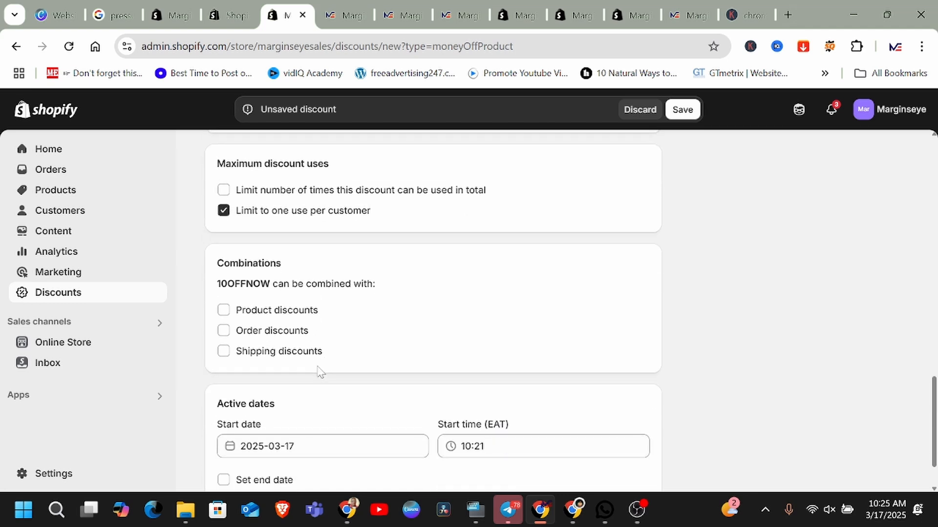
drag(284, 265, 199, 268)
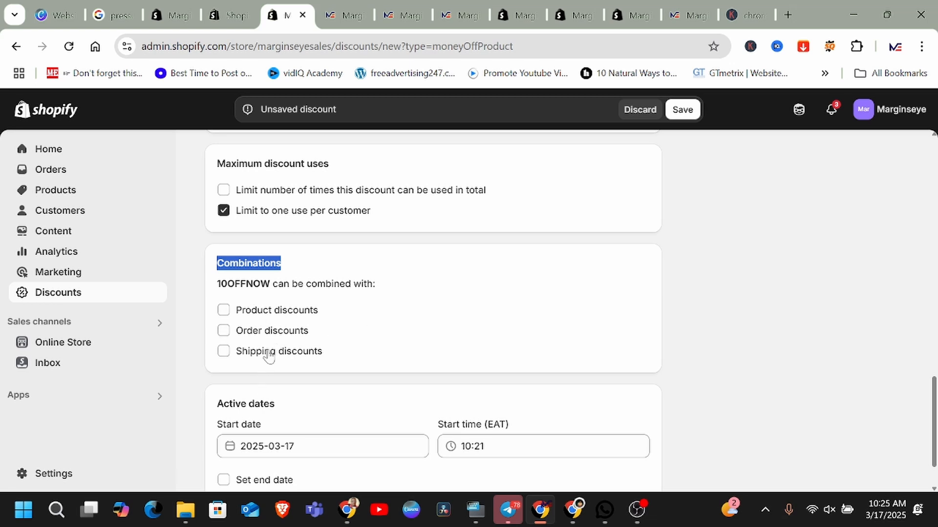
click(223, 311)
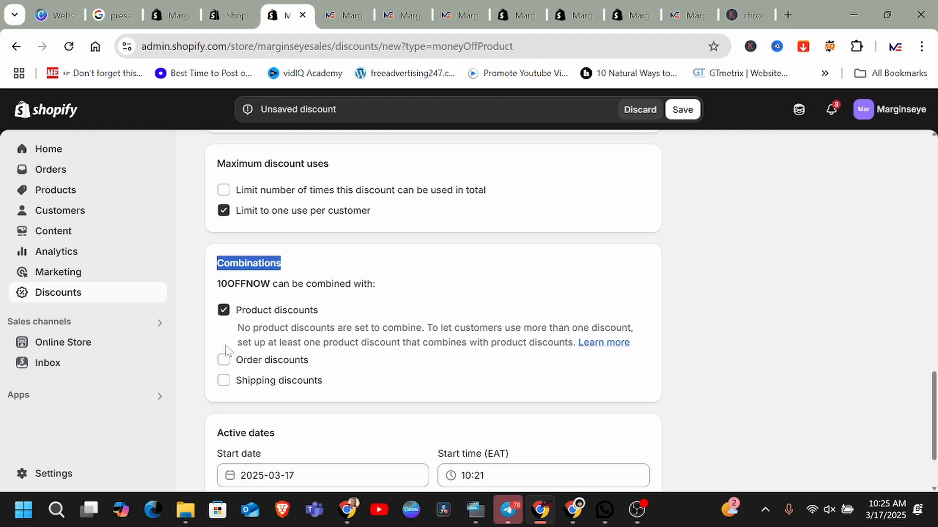
click(229, 380)
click(224, 310)
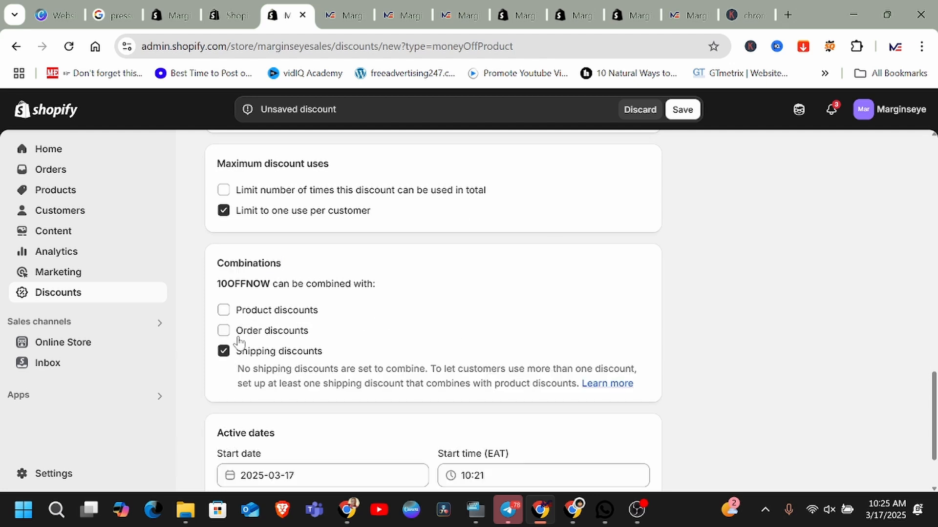
click(223, 353)
scroll(459, 299, down, 2)
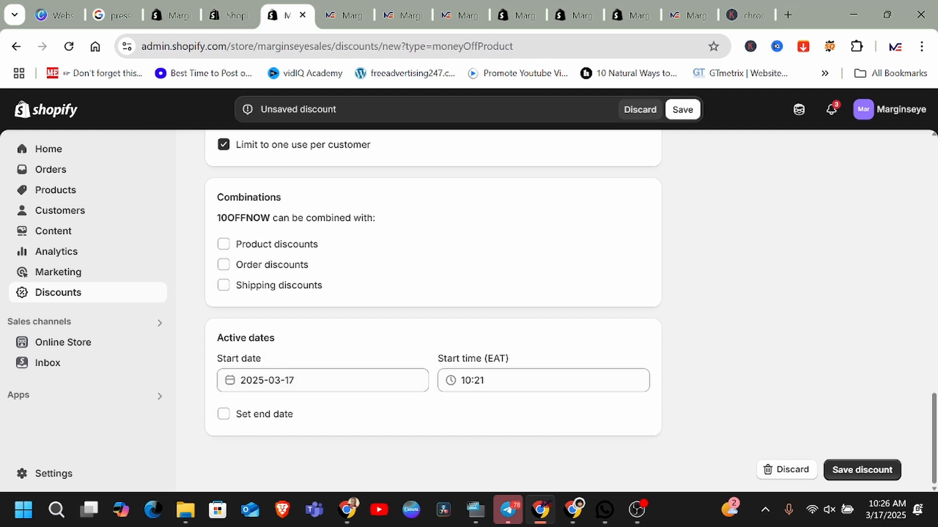
click(225, 415)
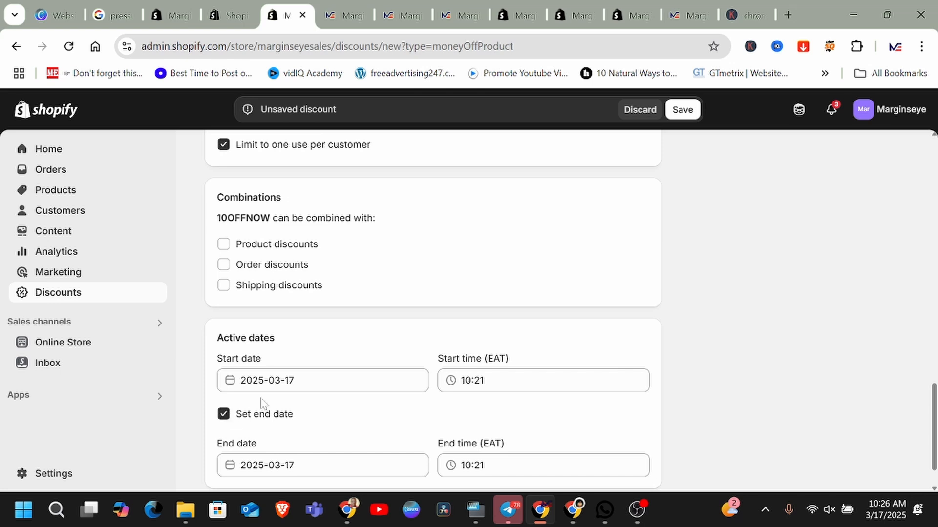
scroll(261, 398, down, 1)
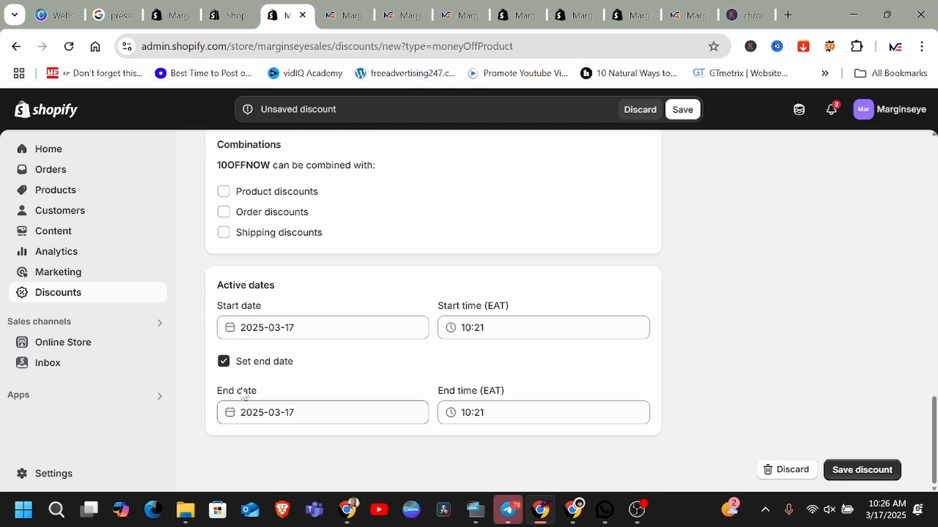
click(224, 361)
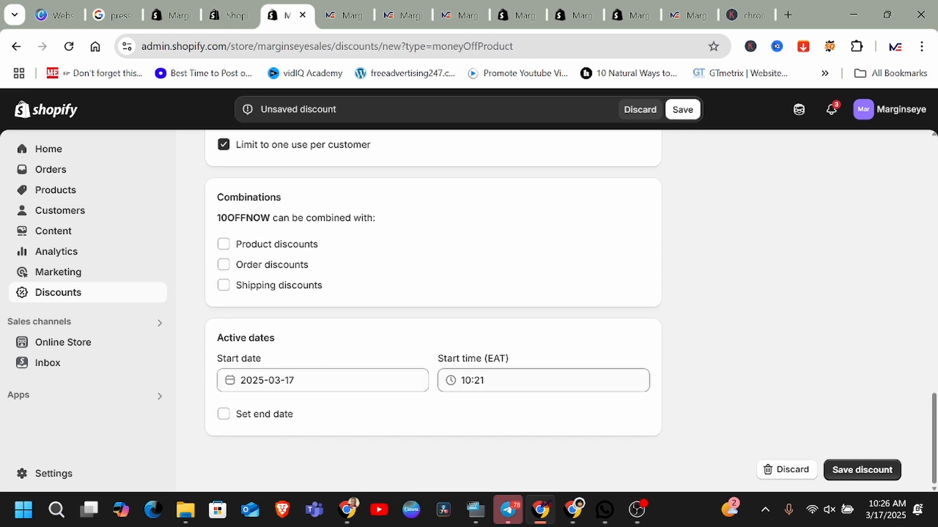
click(508, 380)
click(345, 411)
Give the discount an end date of 2025-04-17 and open the choices for its start time.
click(222, 413)
scroll(246, 404, down, 1)
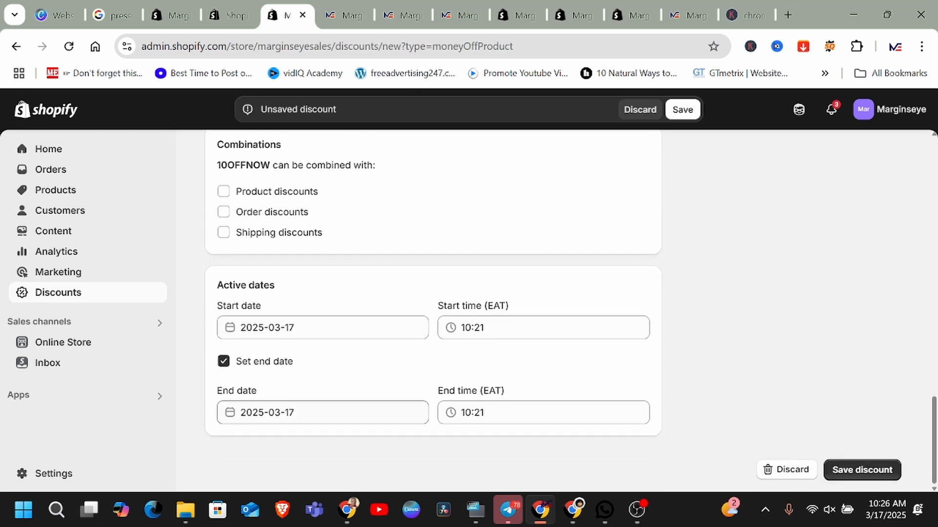
click(274, 412)
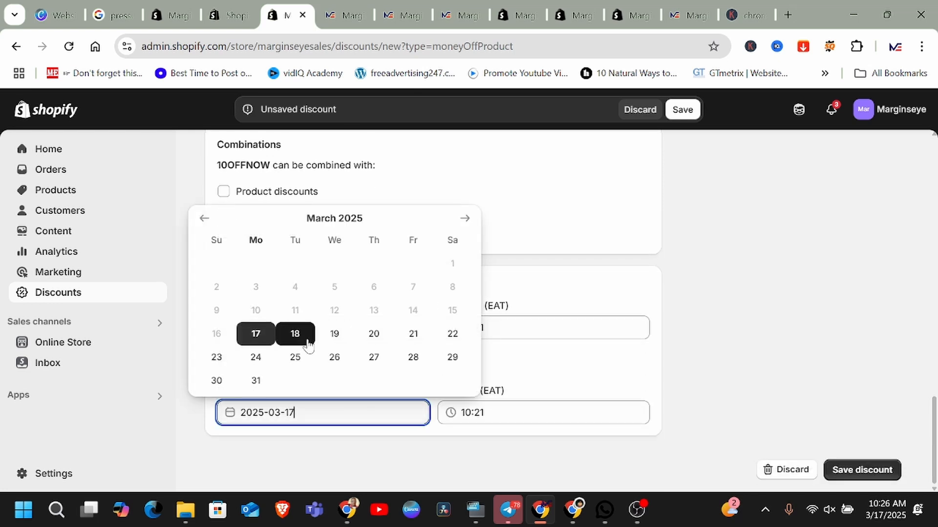
click(464, 218)
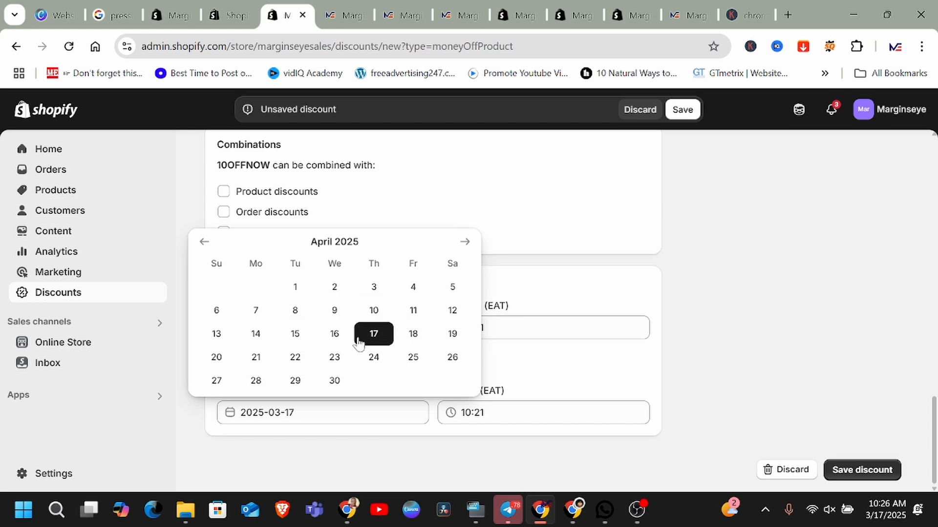
click(374, 334)
click(586, 330)
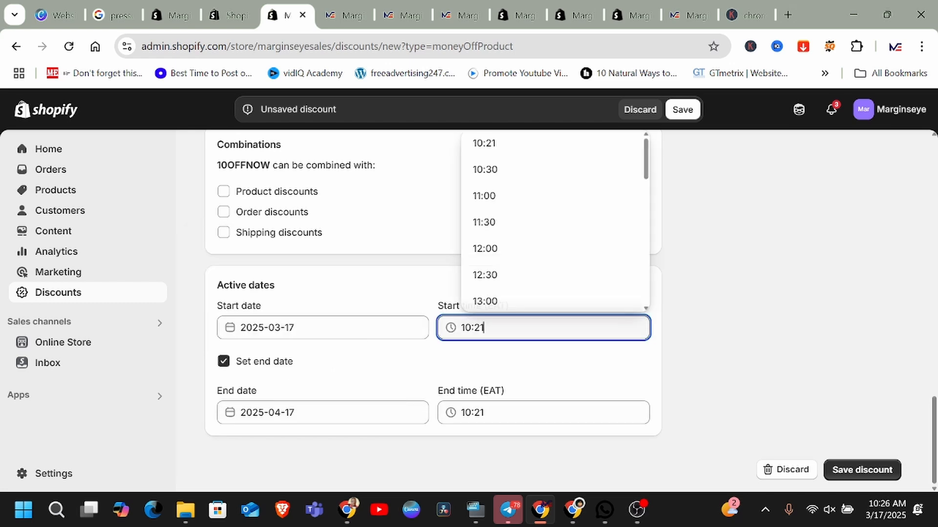
Browse the end time choices without changing the time and discard the unsaved 10OFFNOW product discount.
click(533, 371)
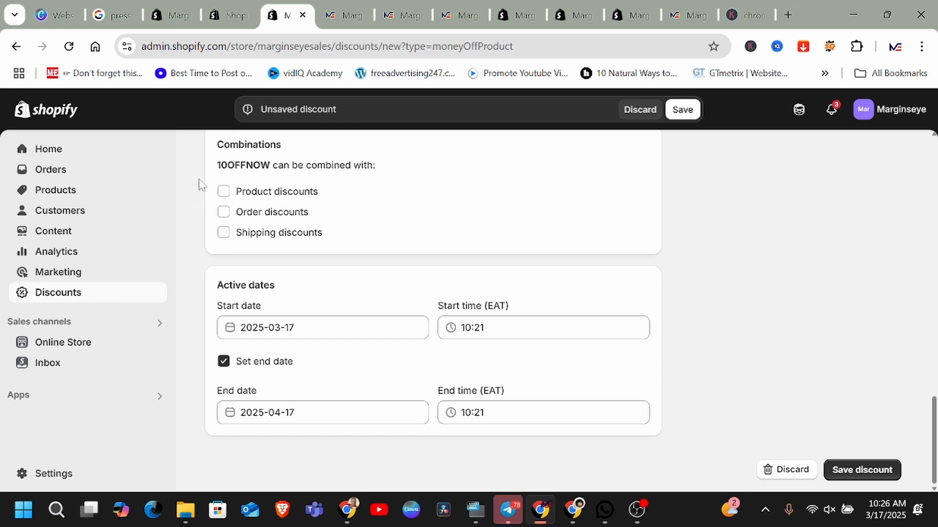
drag(216, 165, 261, 165)
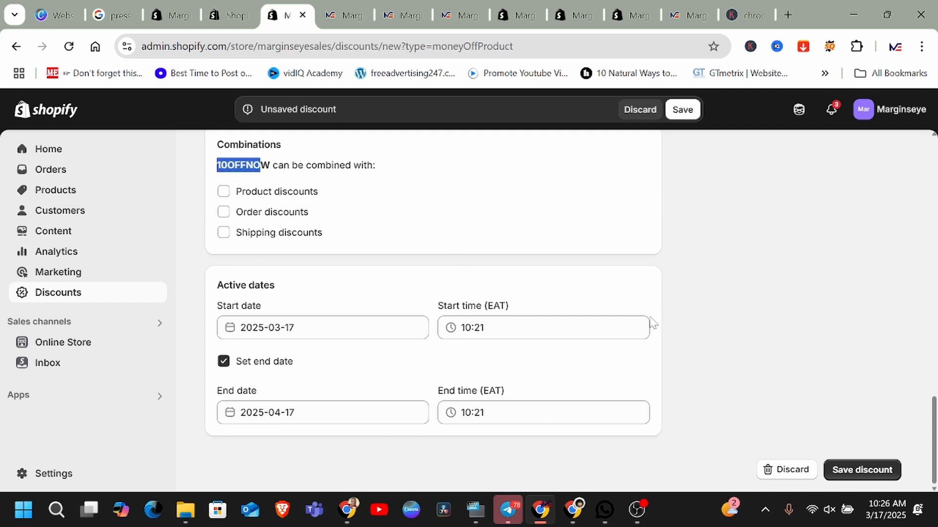
click(508, 413)
scroll(523, 332, down, 9)
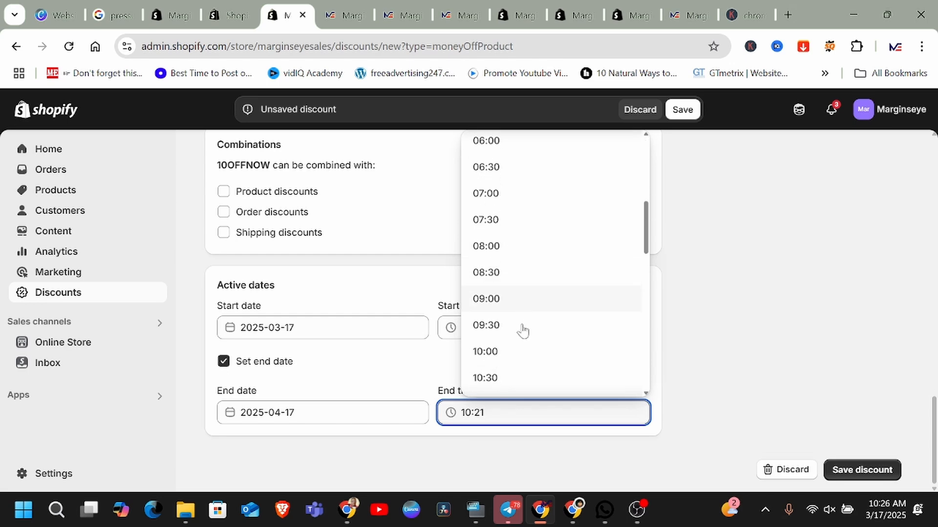
scroll(524, 336, up, 9)
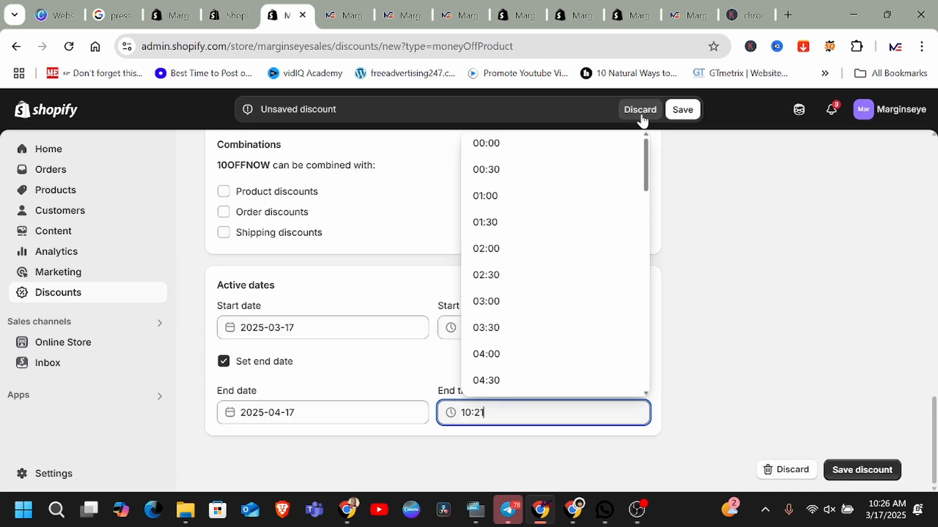
click(639, 109)
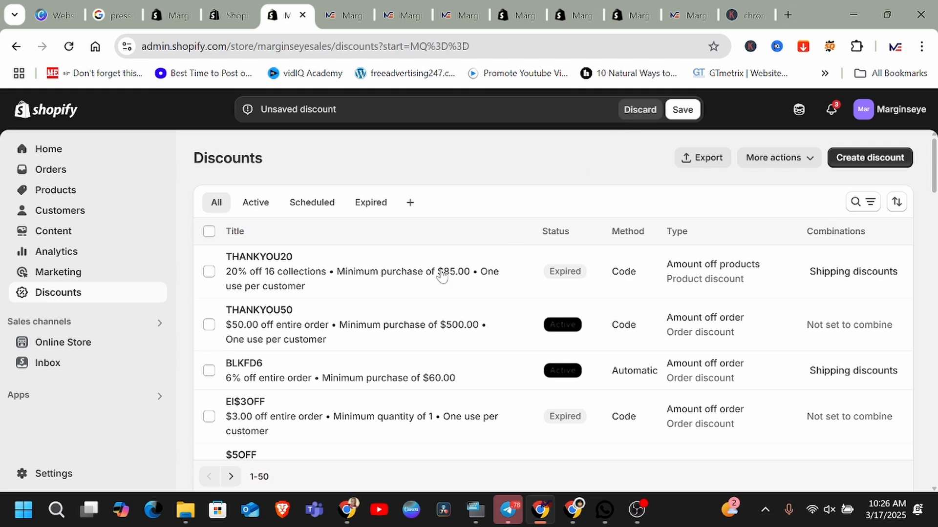
Start a new amount-off-order discount that uses the automatic discount method.
click(875, 158)
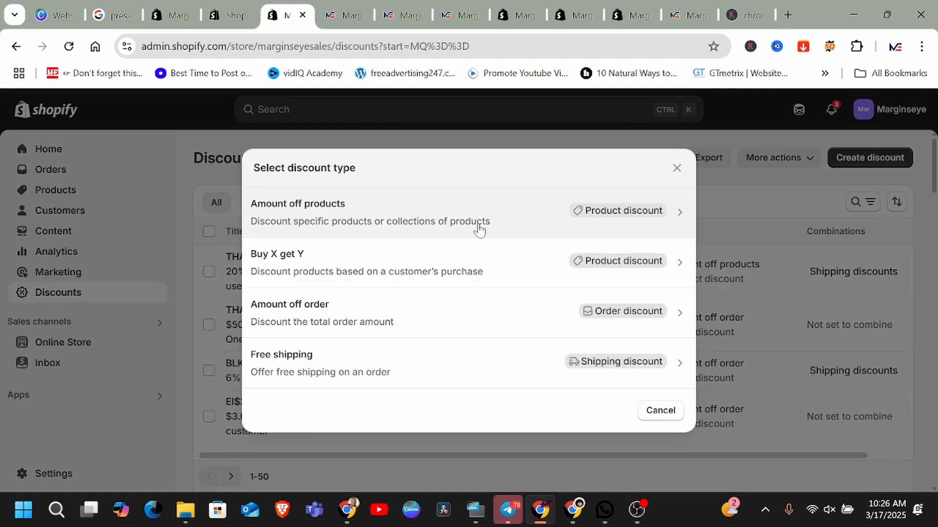
click(537, 322)
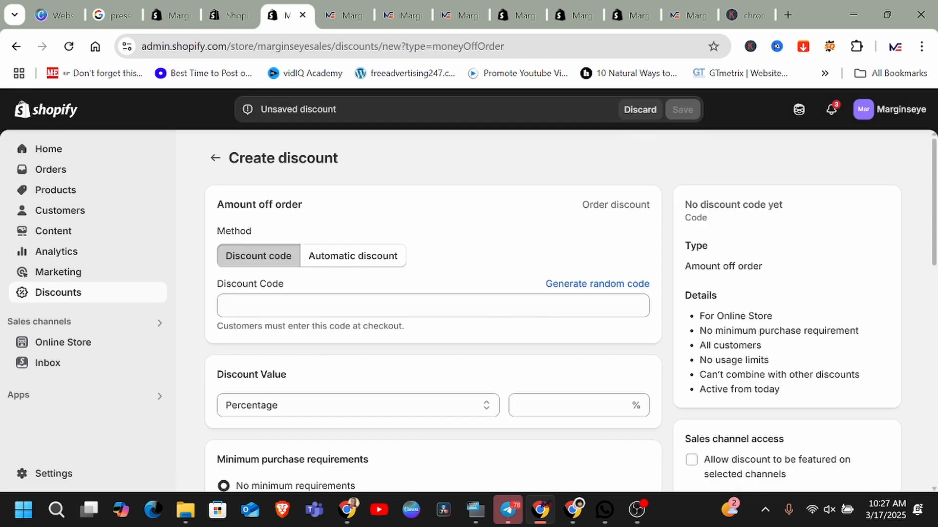
click(358, 266)
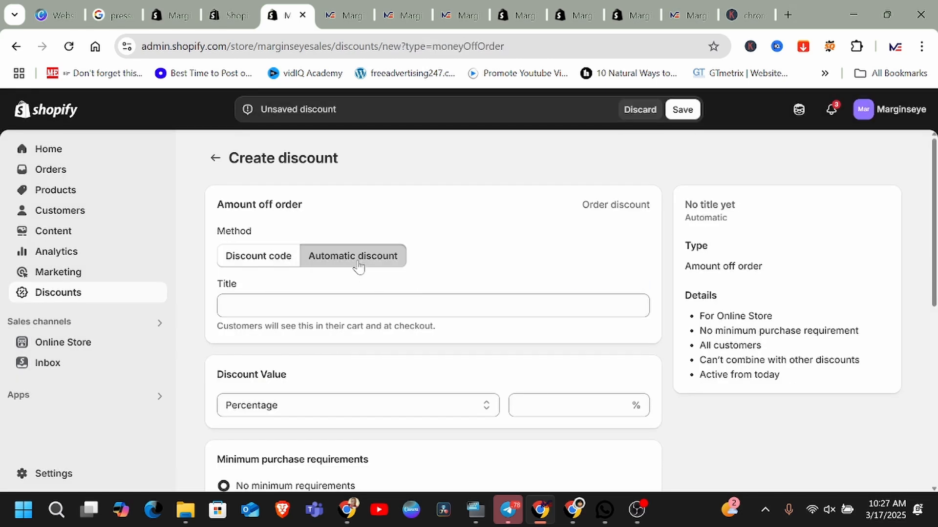
Title the automatic discount Welcomehome and set its value to 4 percent.
scroll(361, 266, down, 3)
click(367, 233)
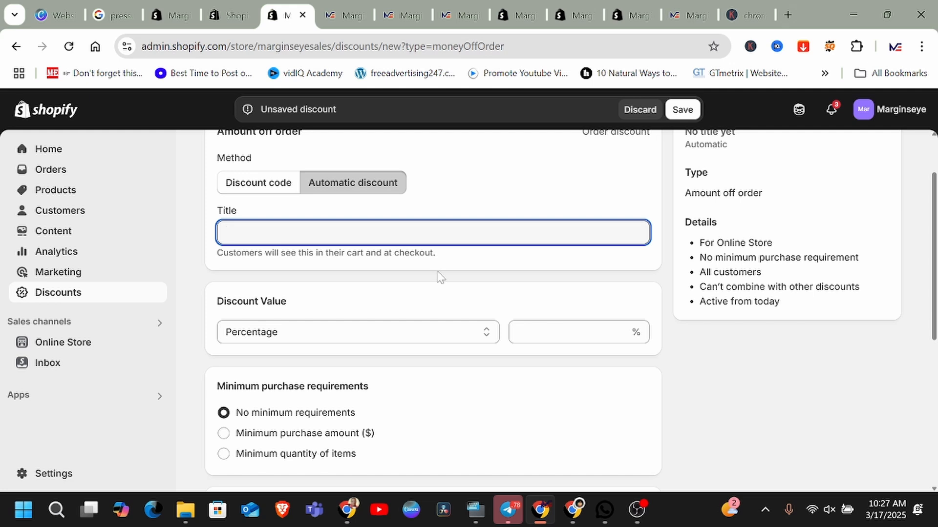
text(Welco)
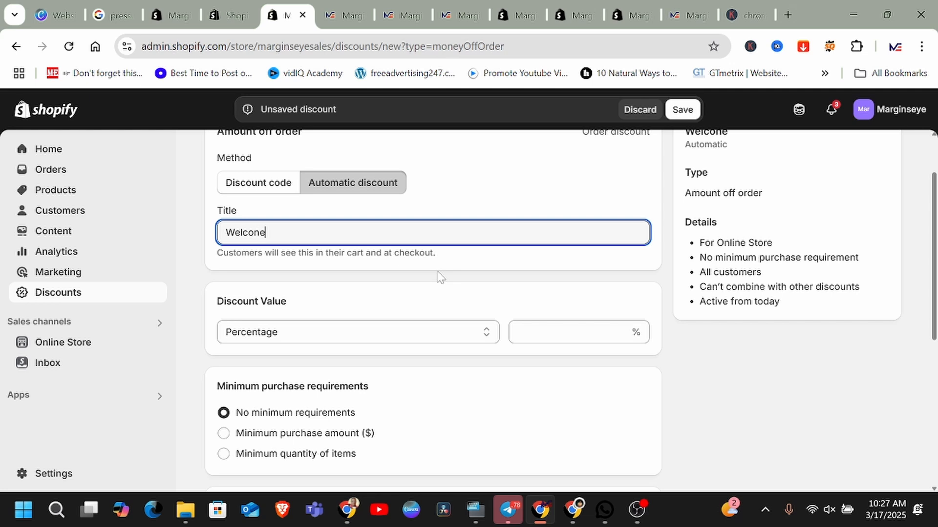
text(mehome)
scroll(431, 331, down, 1)
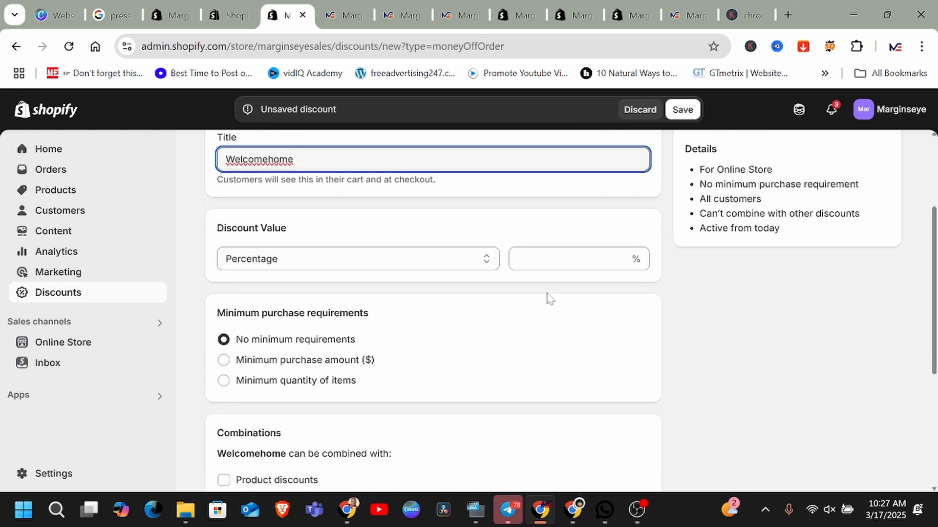
click(547, 259)
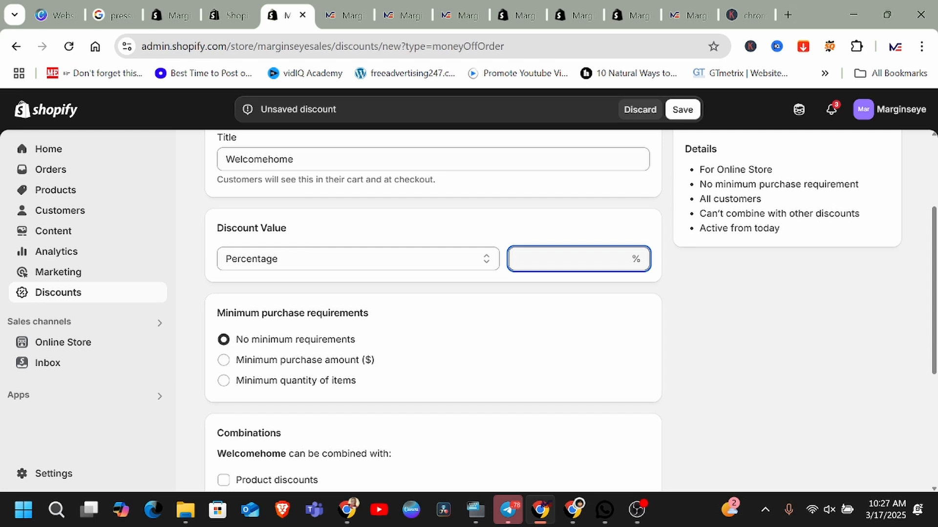
text(4)
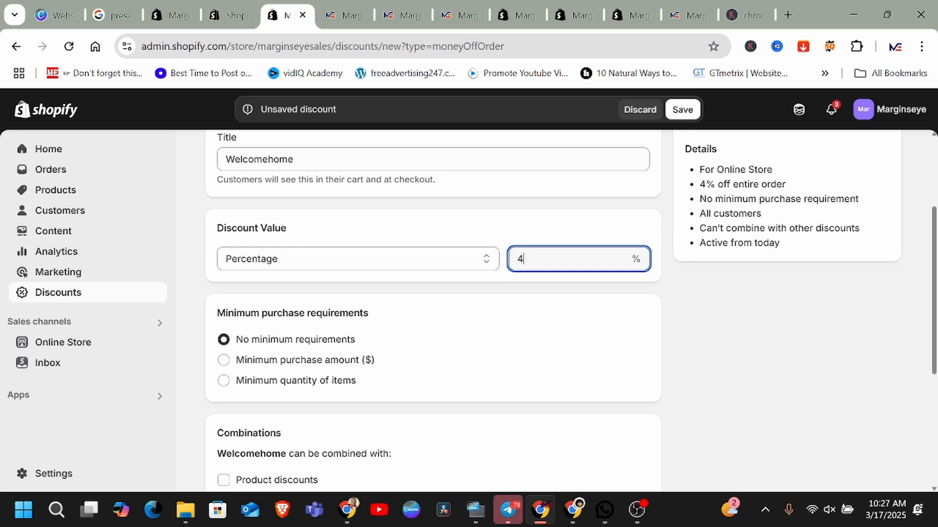
click(447, 311)
Allow the Welcomehome discount to combine with shipping discounts.
scroll(427, 314, down, 1)
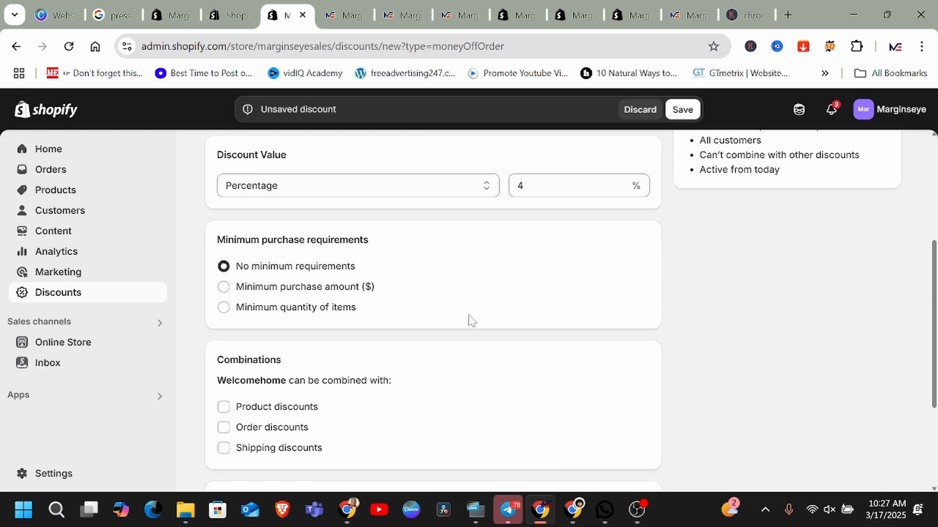
scroll(467, 318, down, 2)
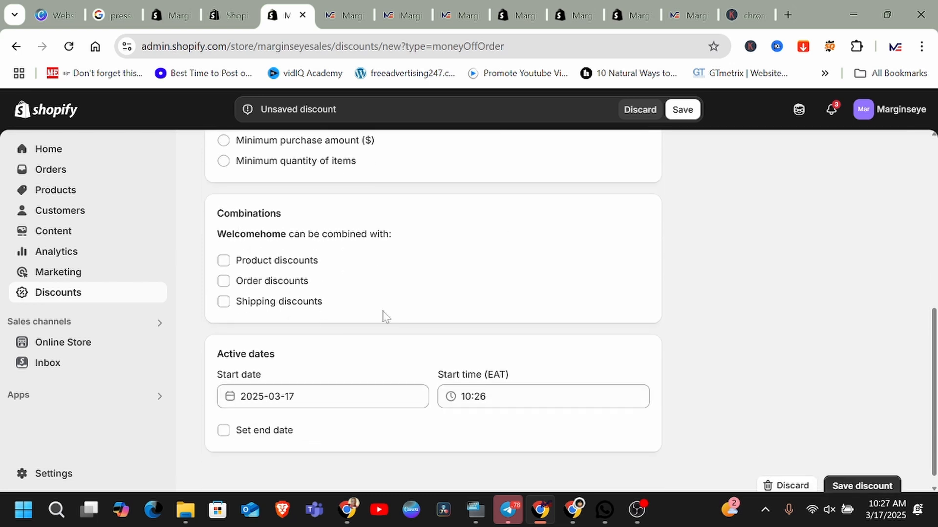
scroll(519, 323, down, 1)
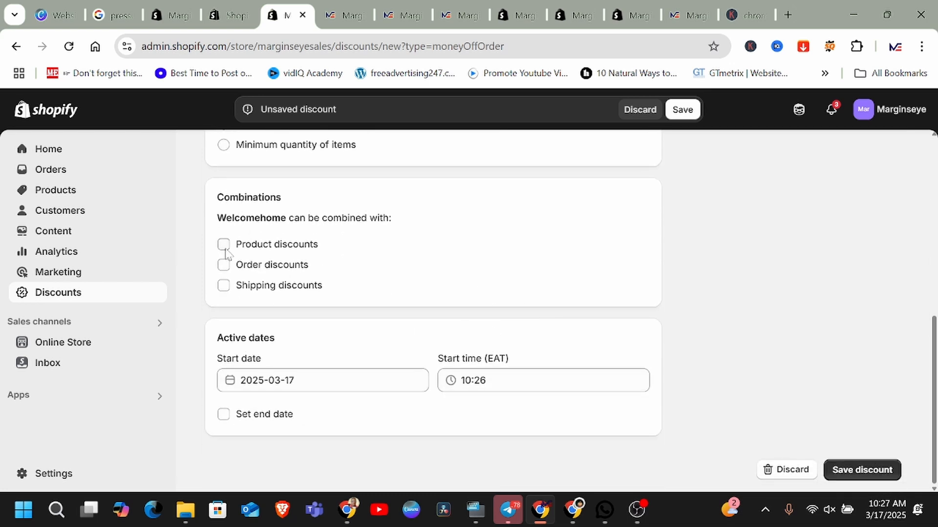
click(224, 285)
scroll(401, 360, down, 1)
Review the Welcomehome discount's method, value, minimum purchase requirements, combinations, active dates and summary.
scroll(400, 365, up, 5)
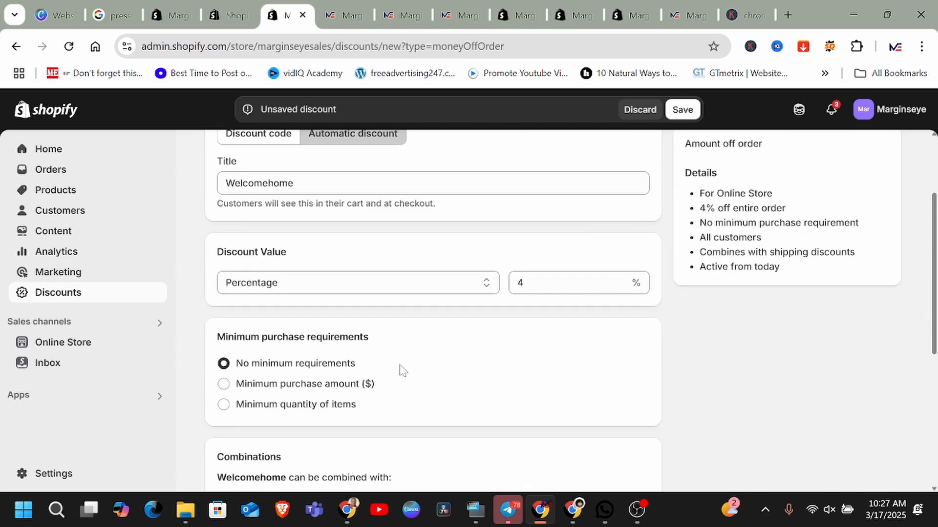
scroll(484, 398, up, 2)
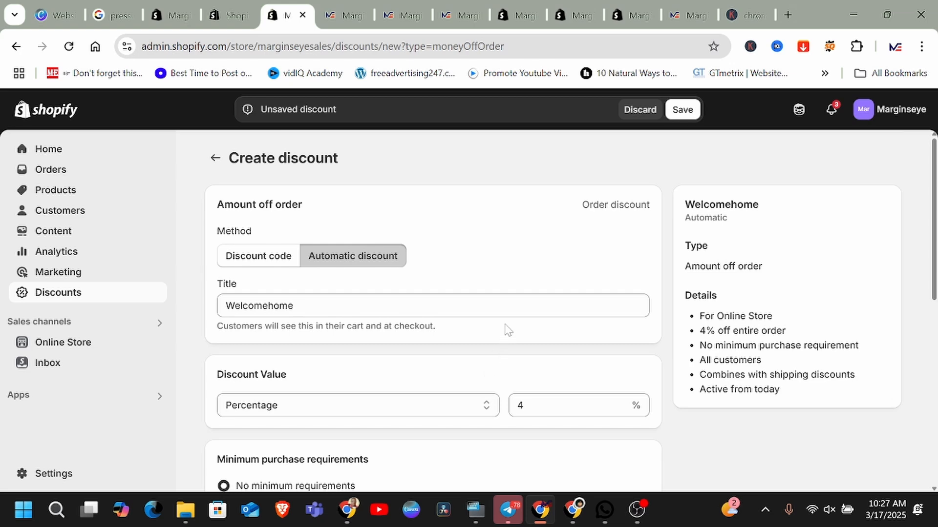
scroll(506, 328, down, 5)
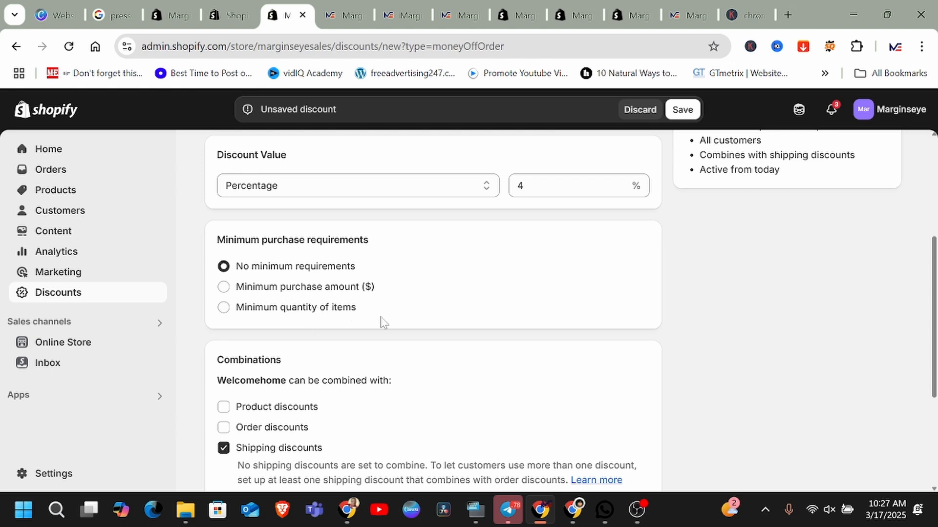
scroll(390, 327, down, 4)
scroll(488, 352, up, 10)
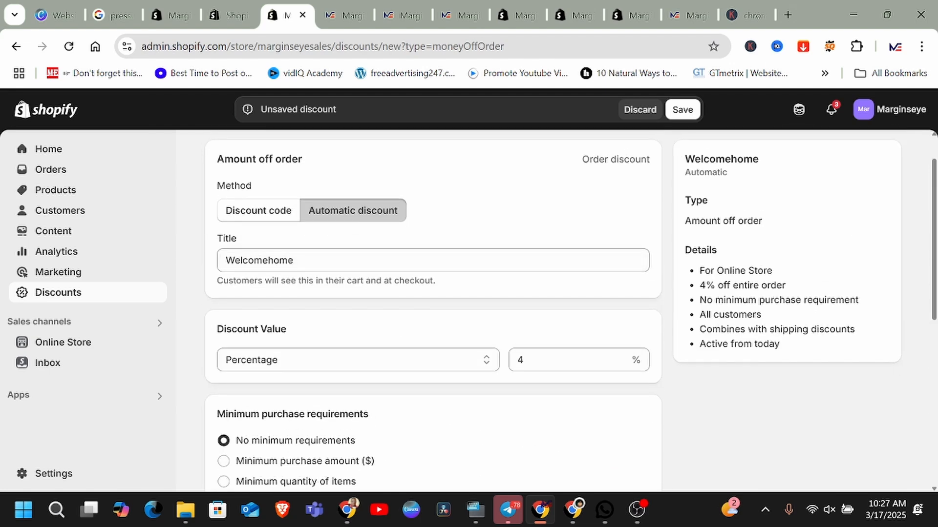
scroll(376, 293, down, 5)
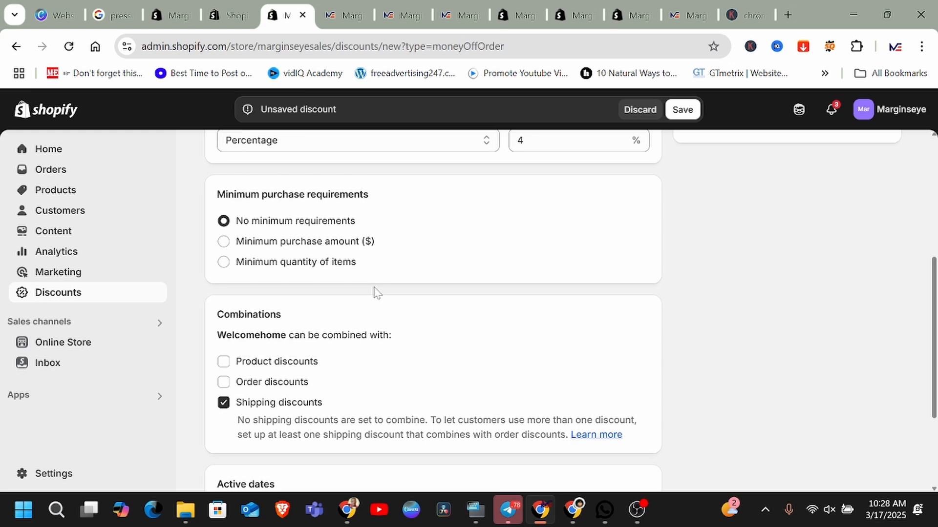
scroll(425, 298, down, 3)
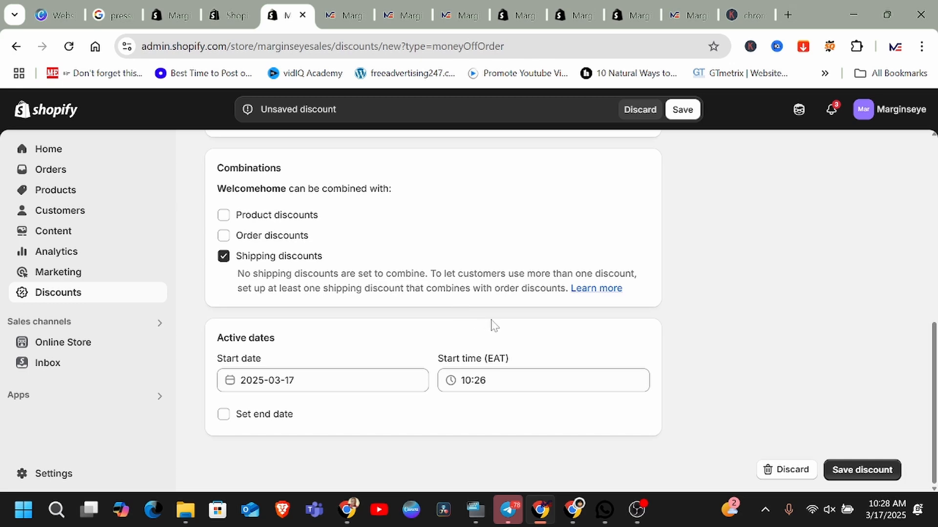
scroll(774, 377, up, 10)
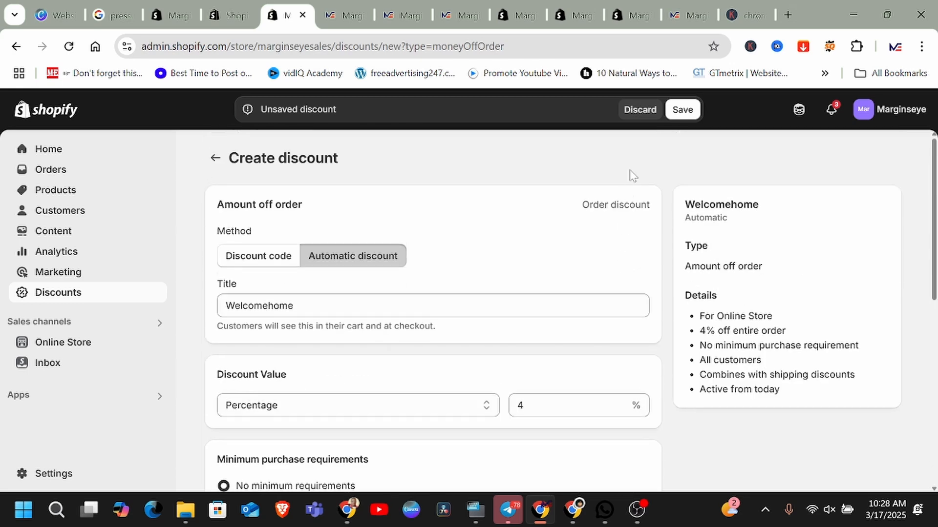
Copy the Welcomehome title from the summary and save the discount.
drag(684, 204, 795, 206)
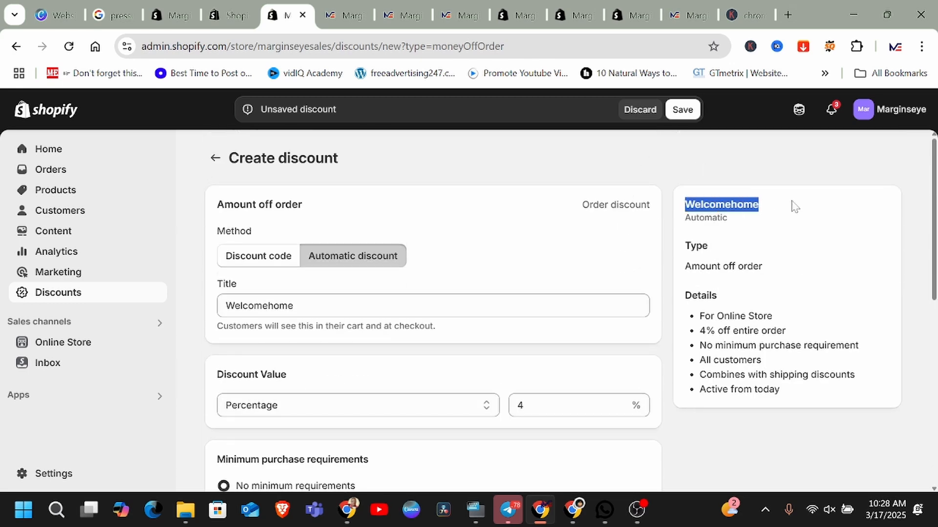
right_click(752, 204)
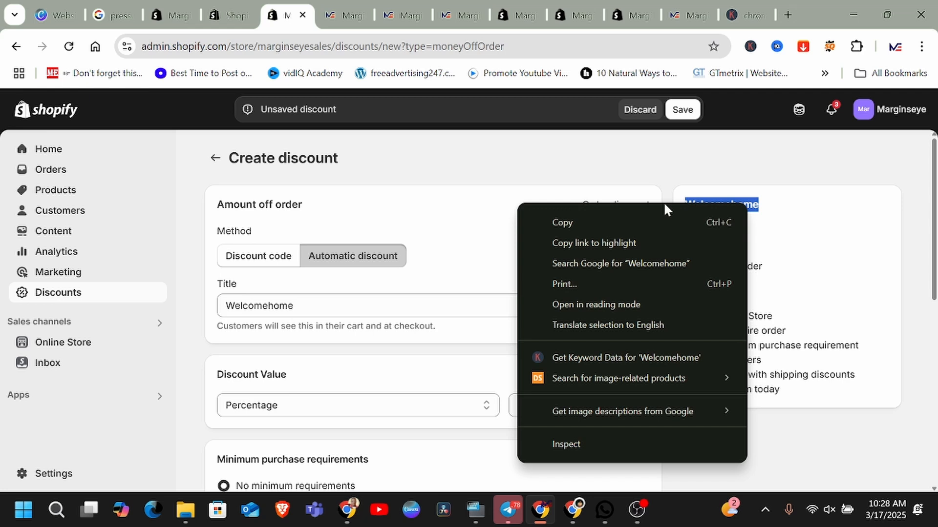
click(581, 217)
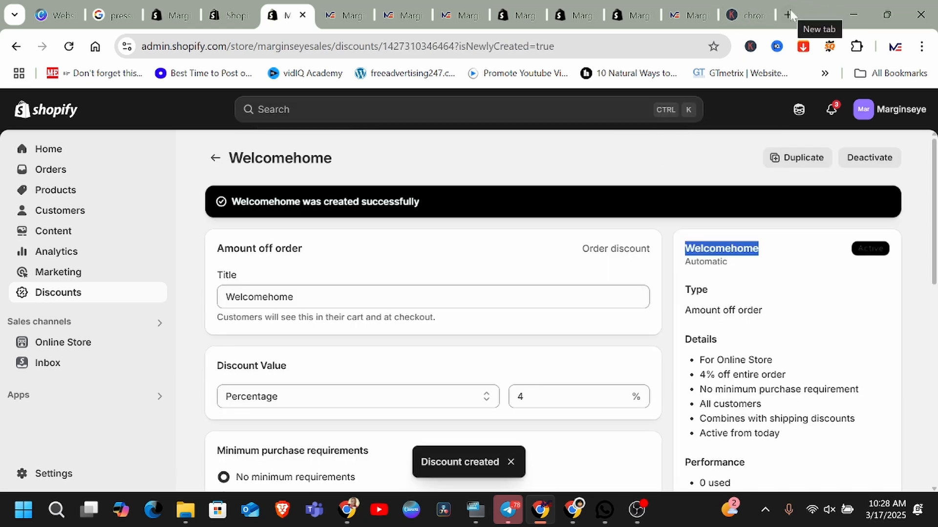
Open the marginseye.com storefront in a new tab and go to the FIFINE USB/XLR Dynamic Microphone K688 product page.
click(788, 12)
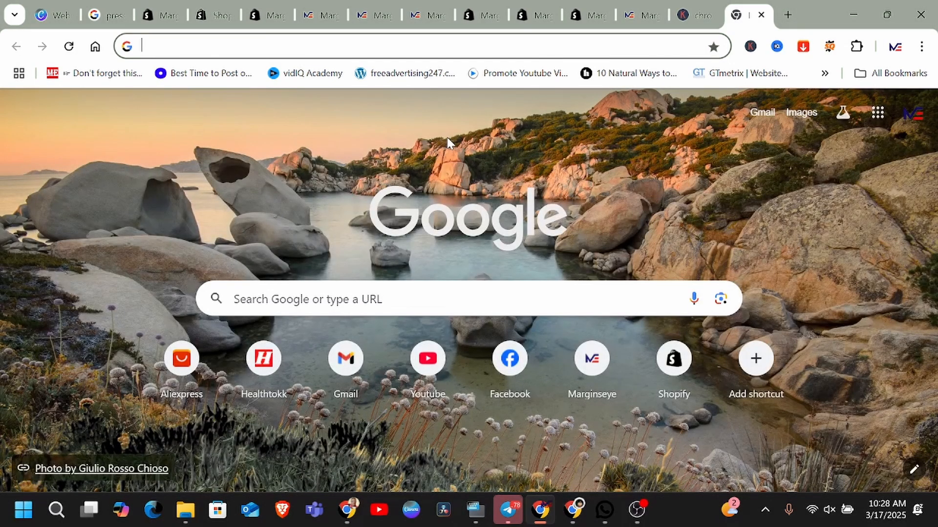
text(marg)
key(Return)
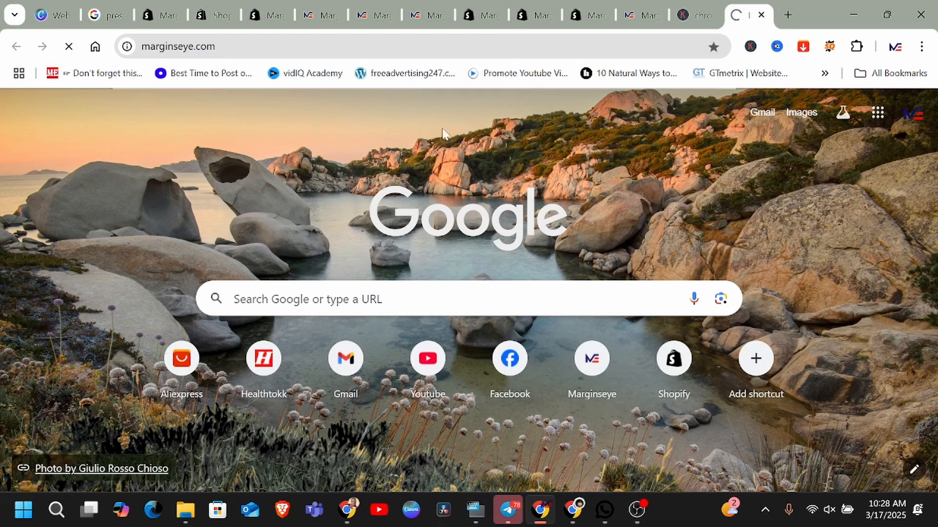
scroll(552, 248, down, 6)
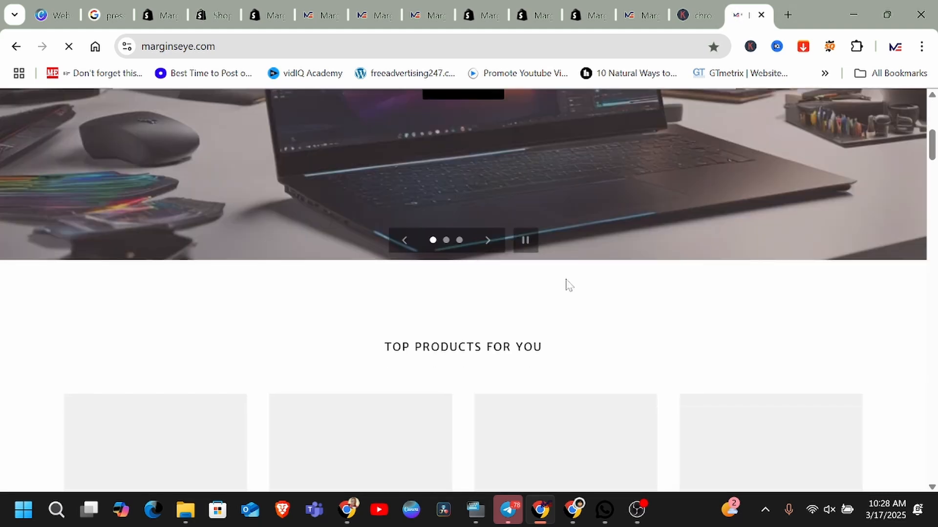
scroll(566, 284, down, 5)
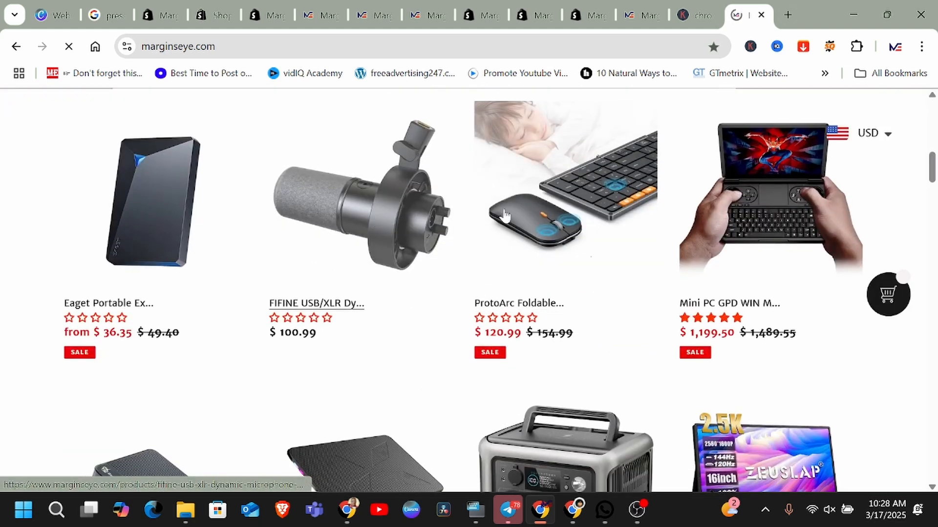
scroll(655, 252, down, 2)
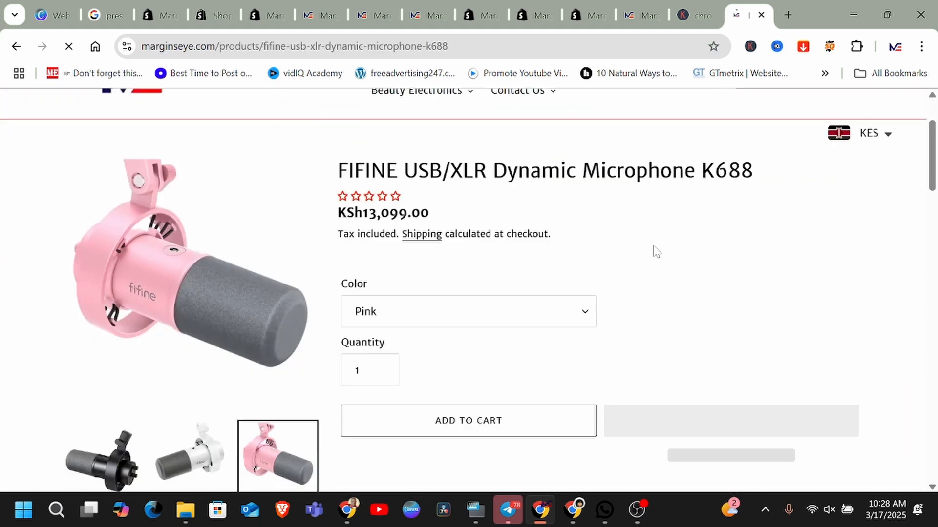
Add one pink FIFINE K688 microphone to the cart, proceed to checkout and examine the order discount in the summary.
scroll(656, 252, down, 2)
click(482, 303)
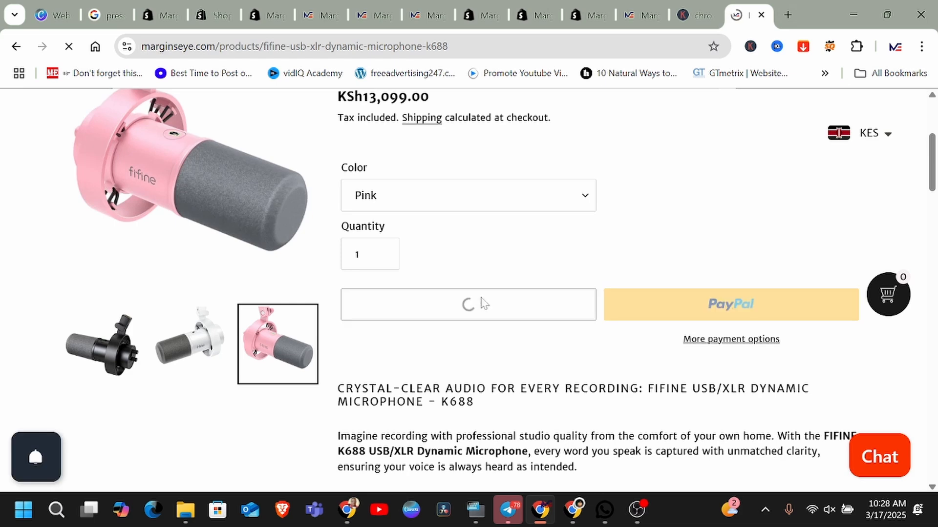
scroll(758, 298, up, 3)
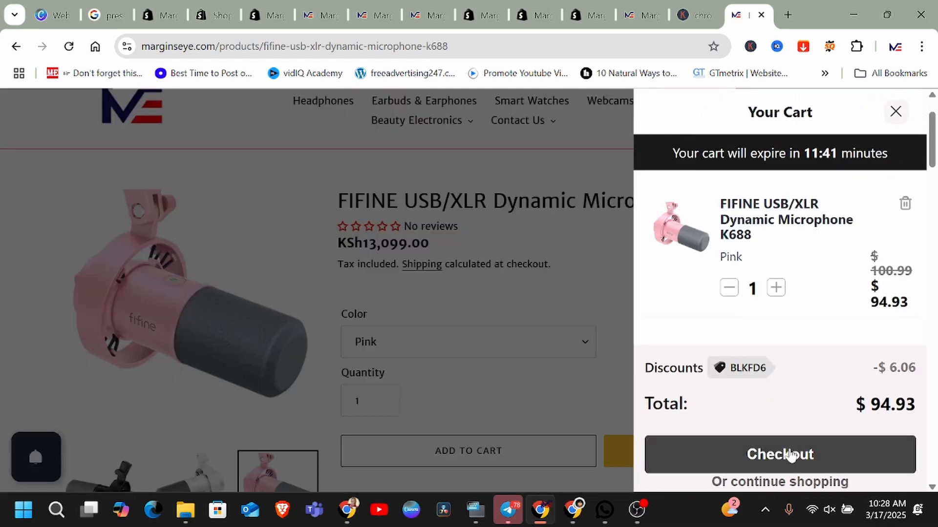
click(790, 454)
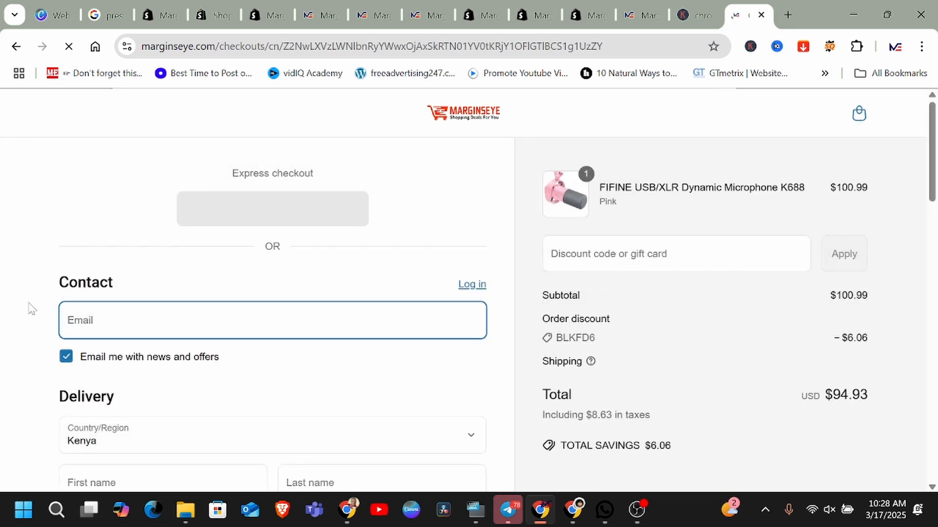
scroll(417, 389, down, 2)
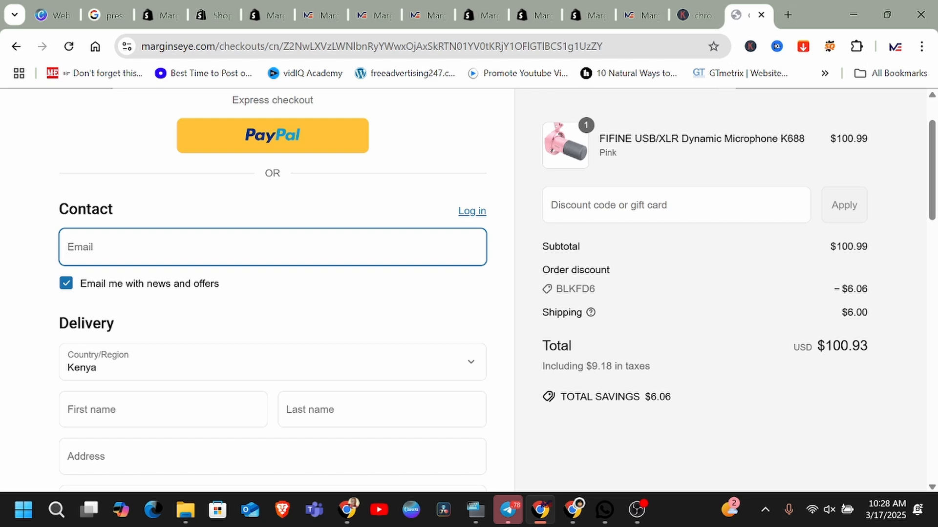
Examine the BLKFD6 order discount and its deducted amount in the checkout summary.
drag(557, 289, 606, 289)
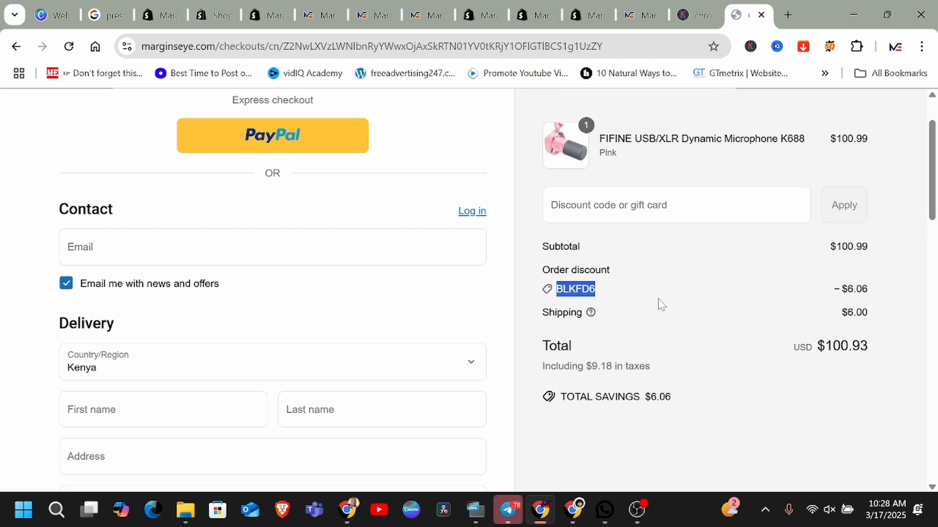
click(916, 289)
drag(916, 284, 536, 288)
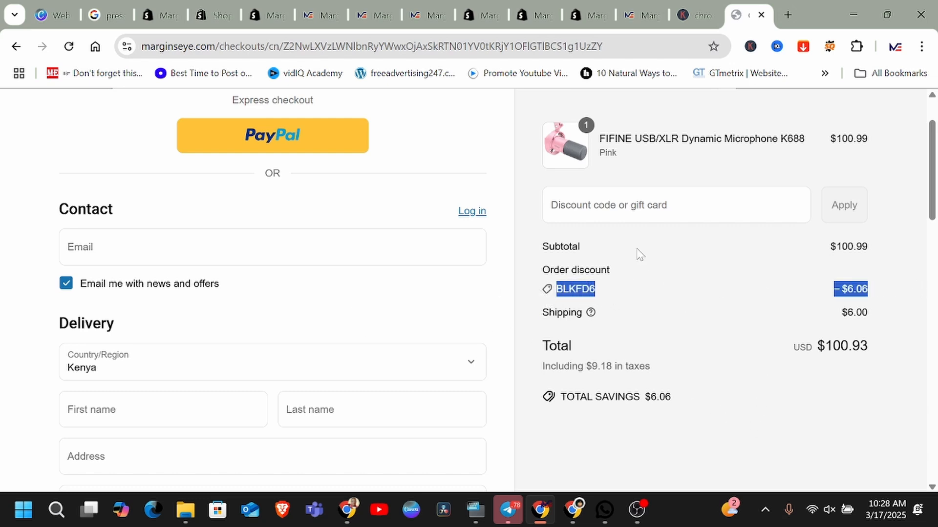
Try to apply the copied title Welcomehome as a discount code at checkout.
click(645, 215)
right_click(630, 210)
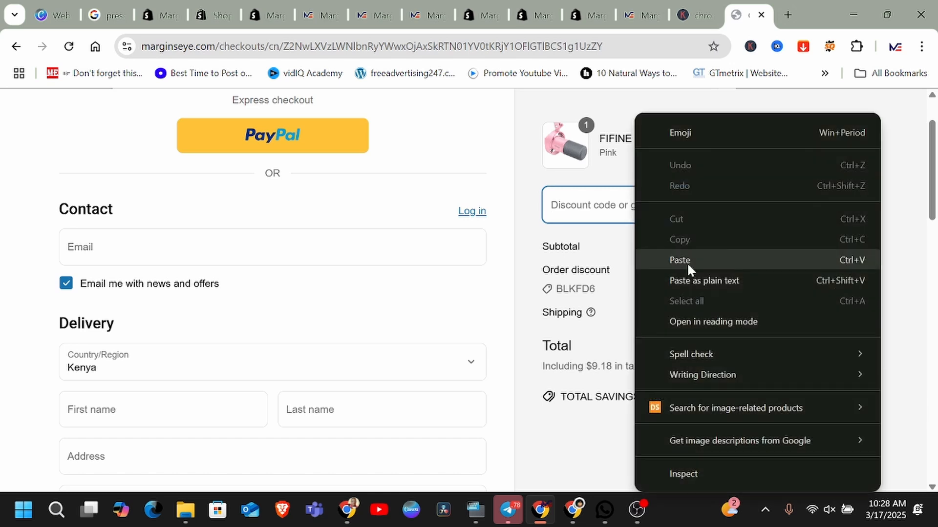
click(676, 258)
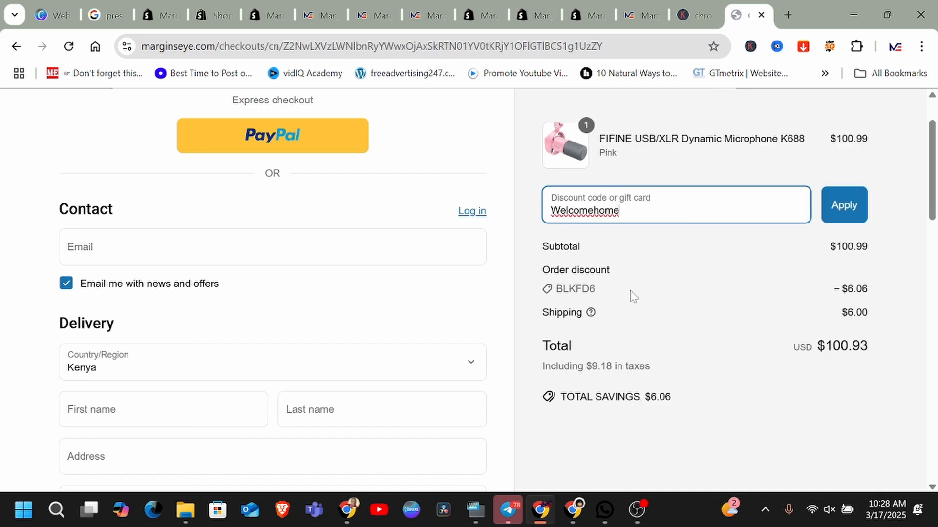
click(840, 212)
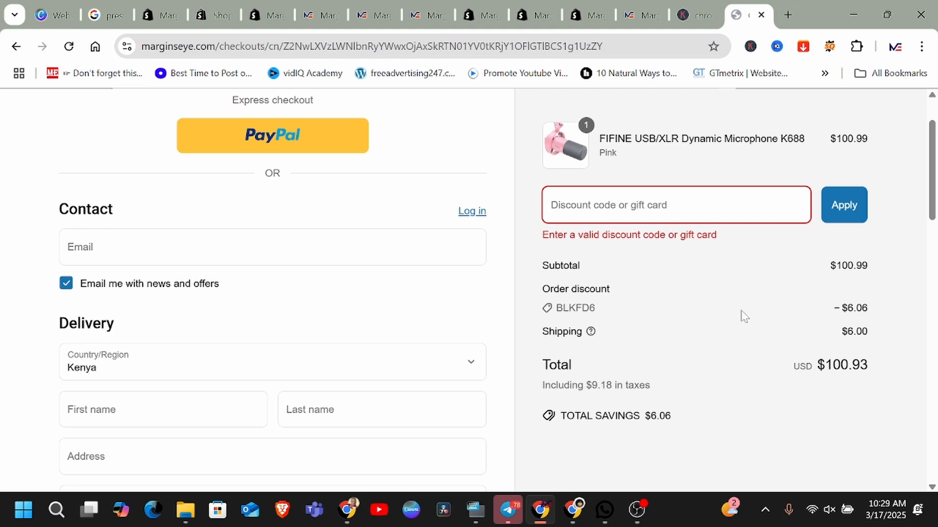
Recheck which order discount is applied and look through the checkout page's delivery, shipping and payment sections.
drag(648, 310, 532, 310)
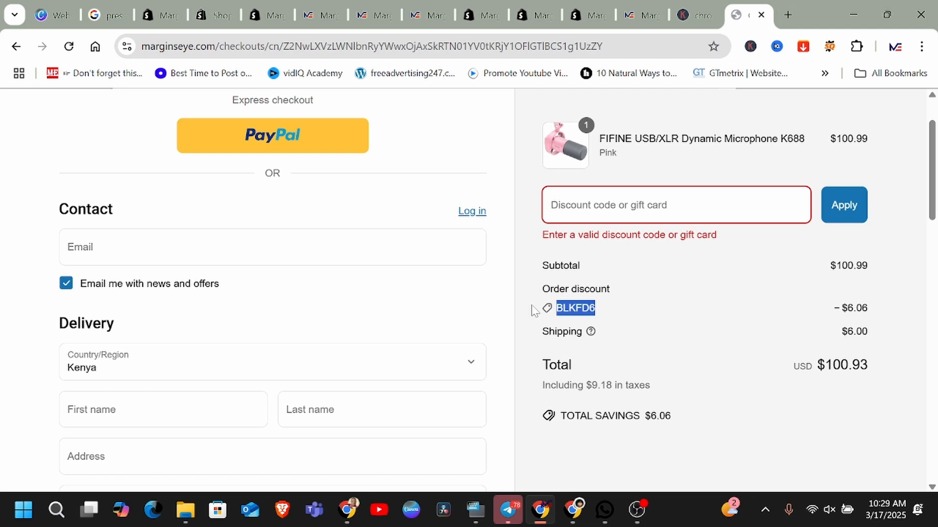
scroll(704, 314, down, 3)
scroll(715, 322, up, 5)
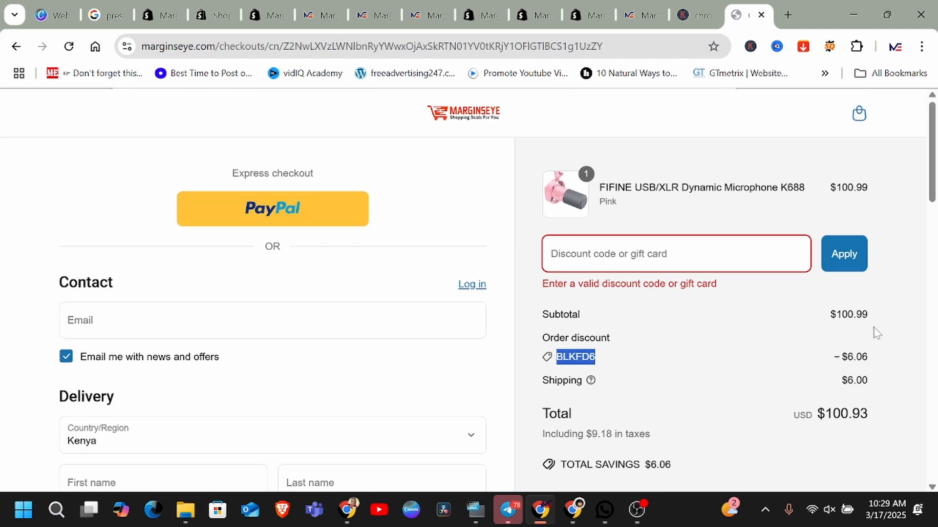
scroll(879, 342, down, 9)
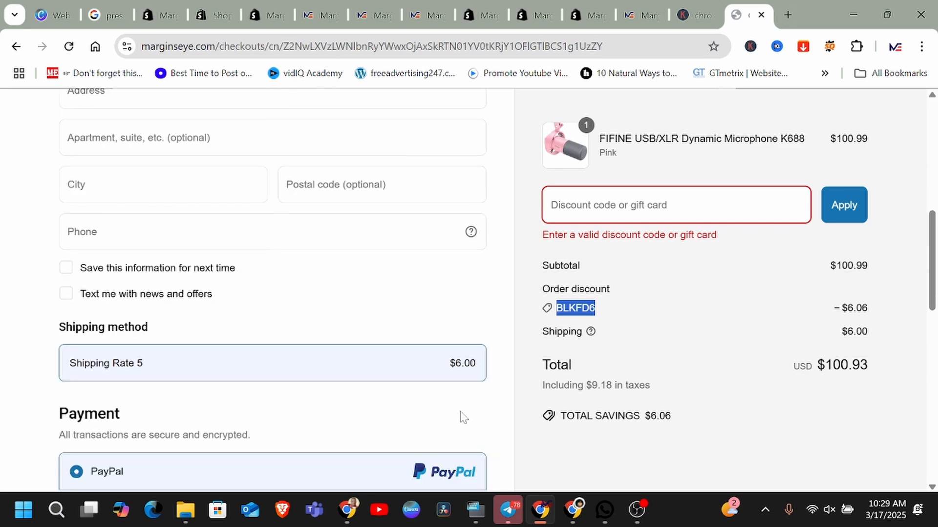
scroll(793, 268, up, 9)
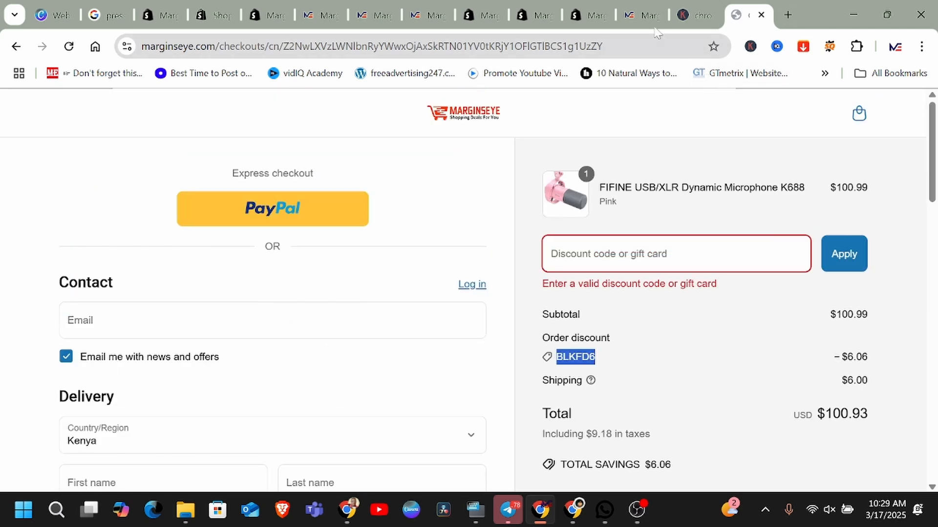
Return to the Welcomehome discount in the Shopify admin and permanently delete it.
click(481, 17)
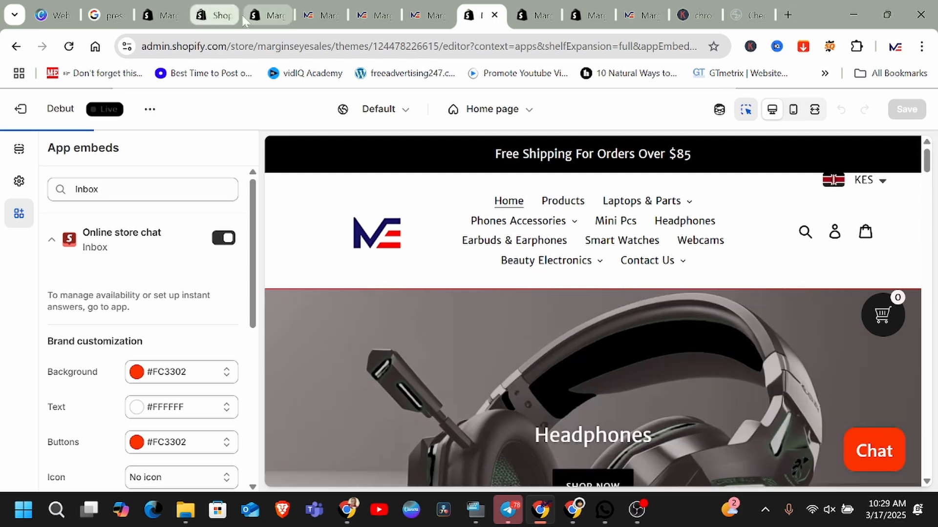
click(249, 17)
scroll(586, 349, down, 5)
scroll(488, 342, up, 5)
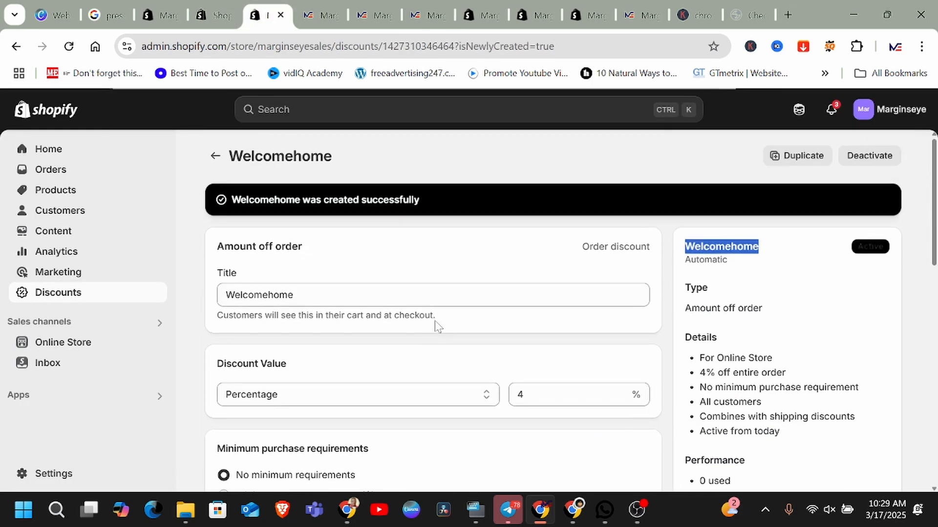
scroll(613, 353, down, 7)
scroll(613, 352, up, 5)
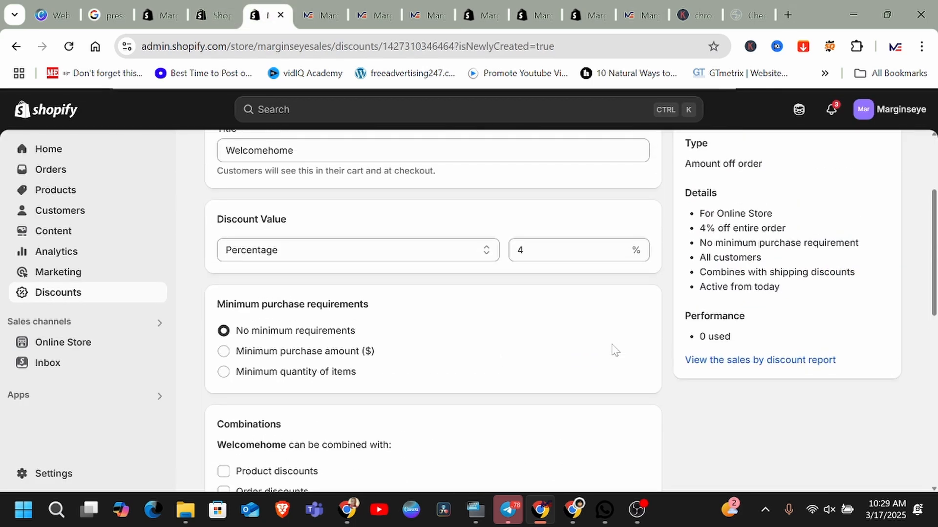
scroll(614, 350, up, 3)
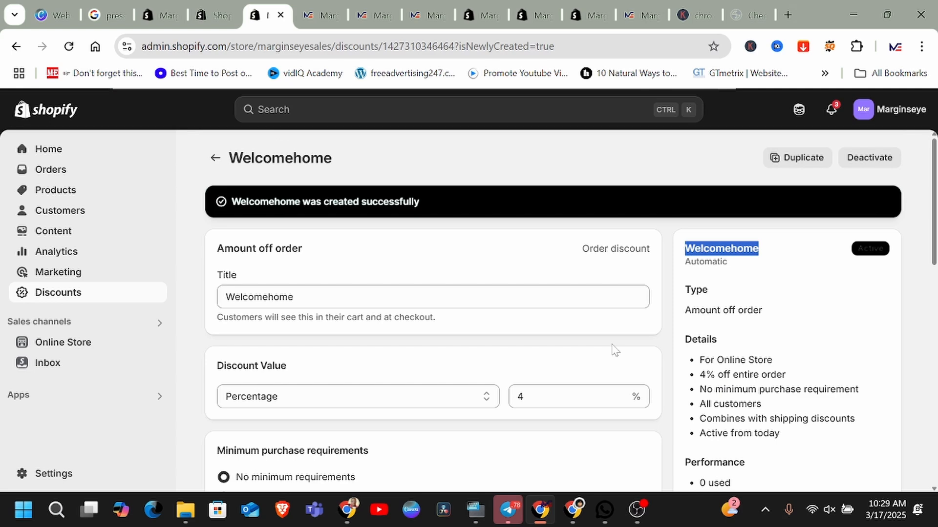
scroll(614, 350, down, 12)
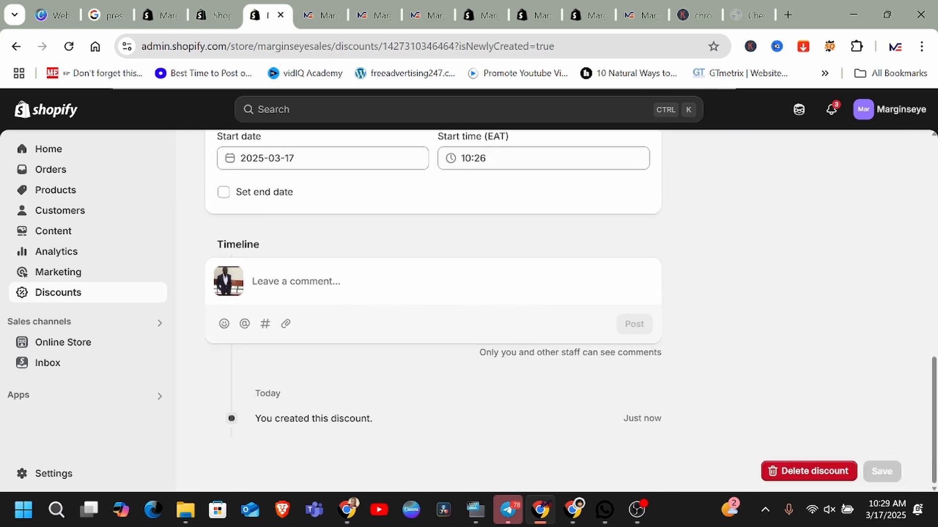
click(801, 471)
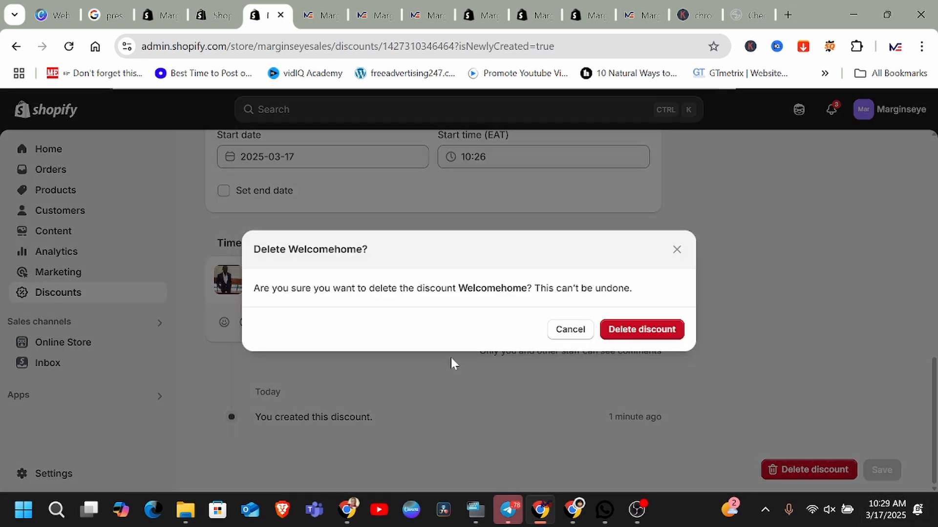
click(645, 327)
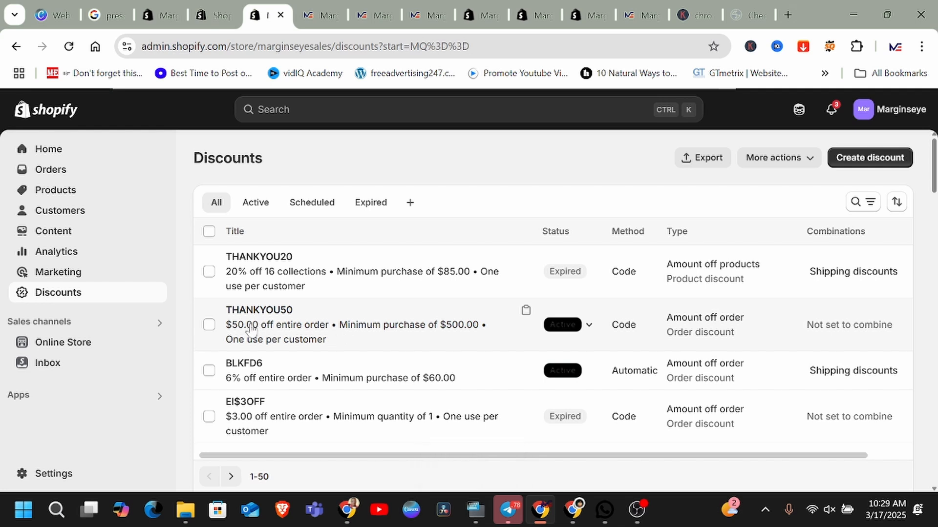
Open the THANKYOU50 discount from the Discounts list and deactivate it.
click(595, 329)
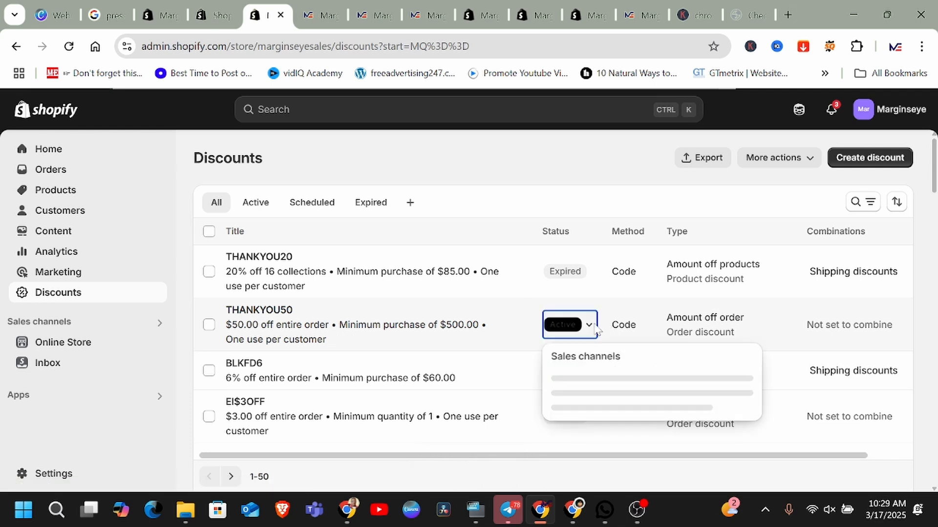
click(465, 328)
click(320, 327)
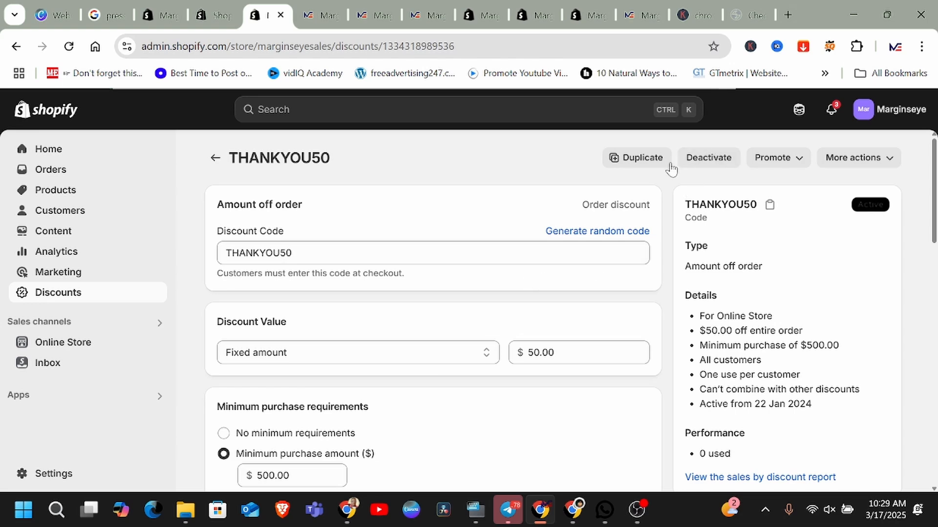
click(711, 156)
click(652, 331)
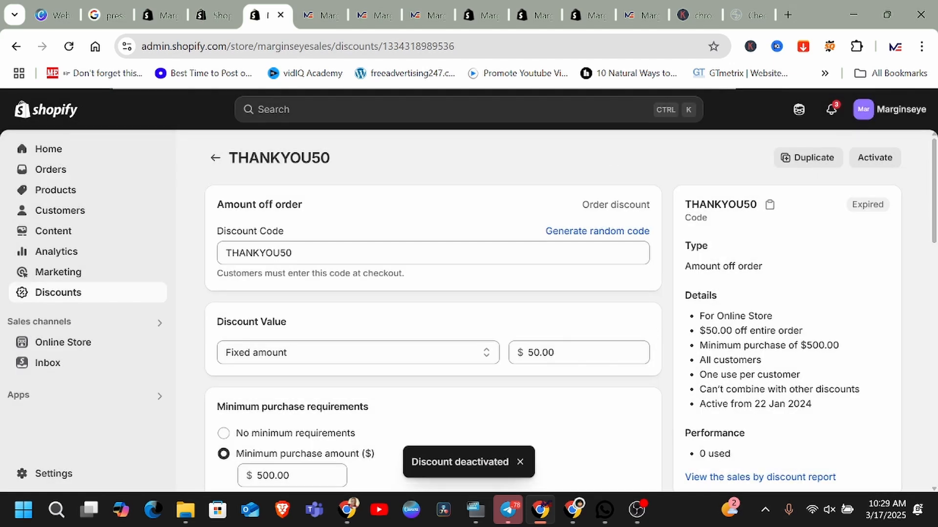
scroll(848, 207, down, 15)
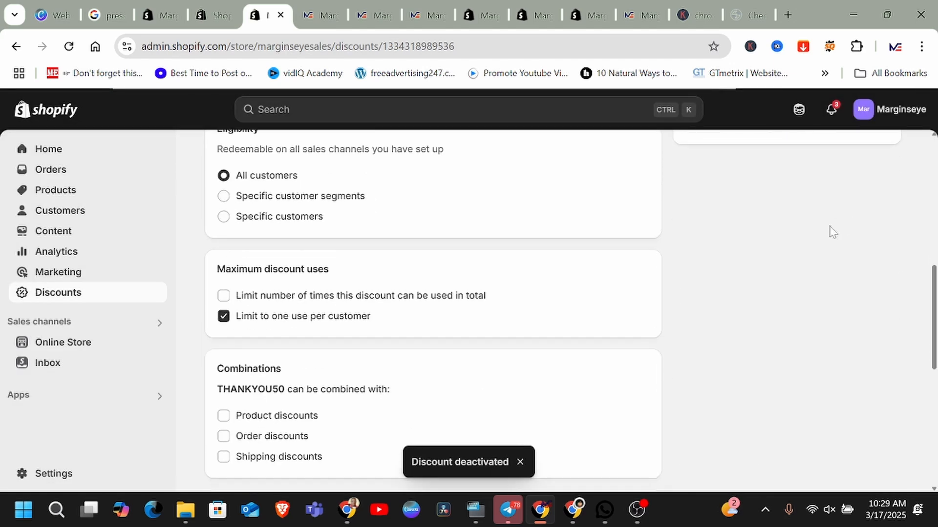